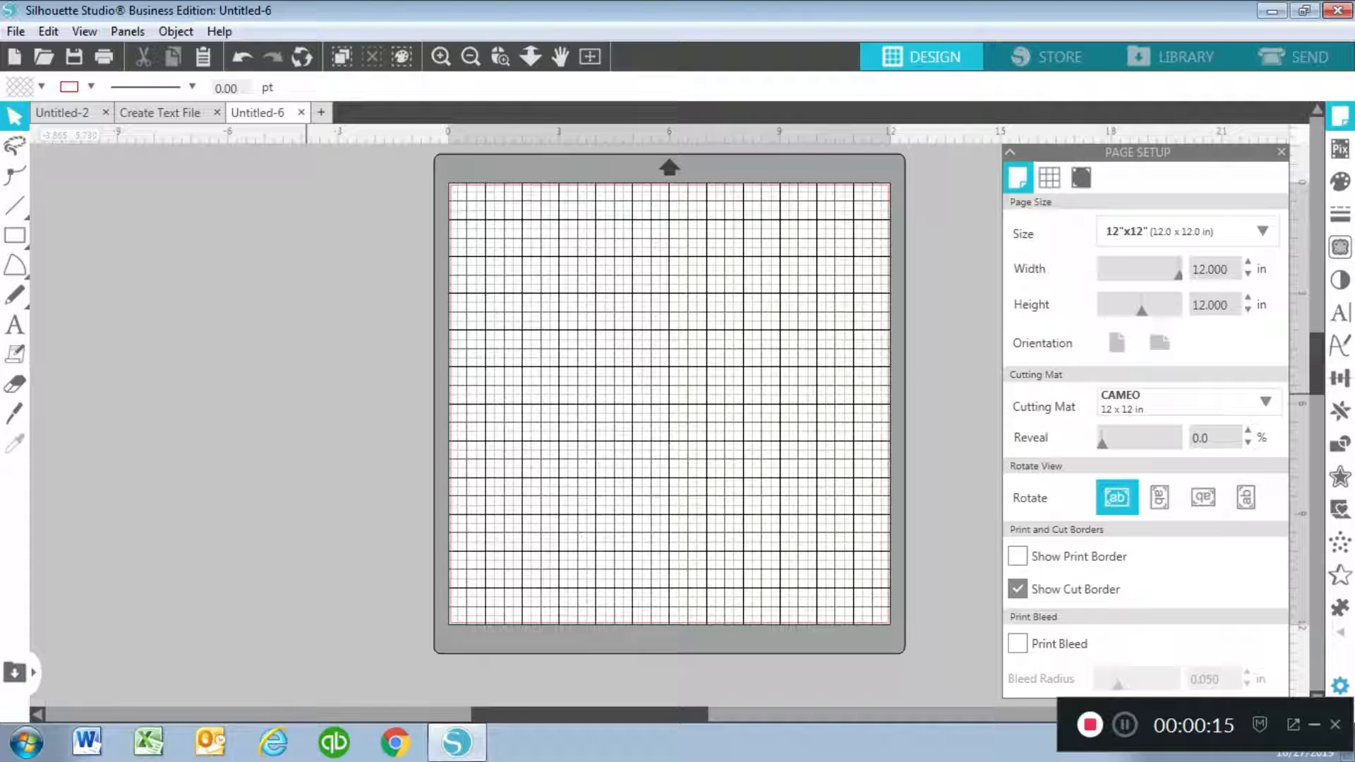
Step: Add the text "Grandma" in the empty area beside the cutting mat
left_click(15, 324)
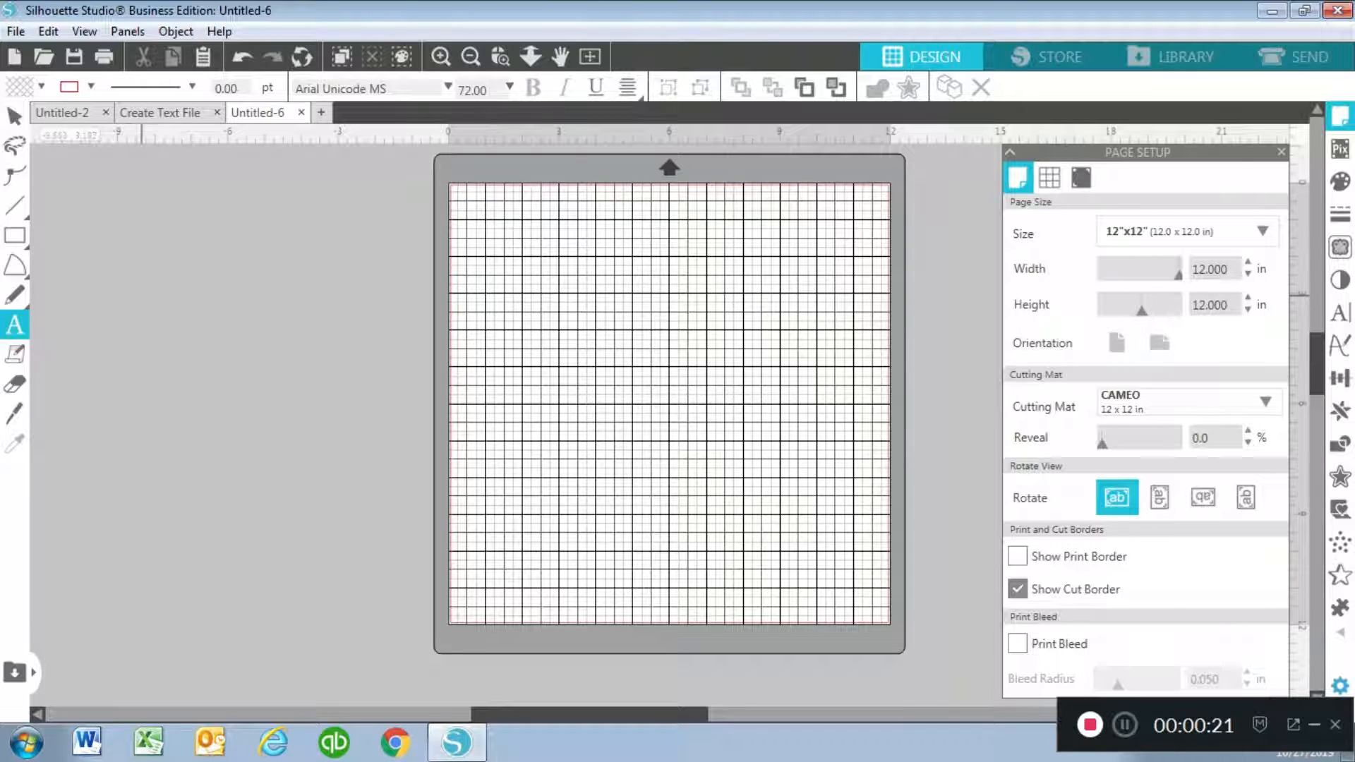
left_click(133, 284)
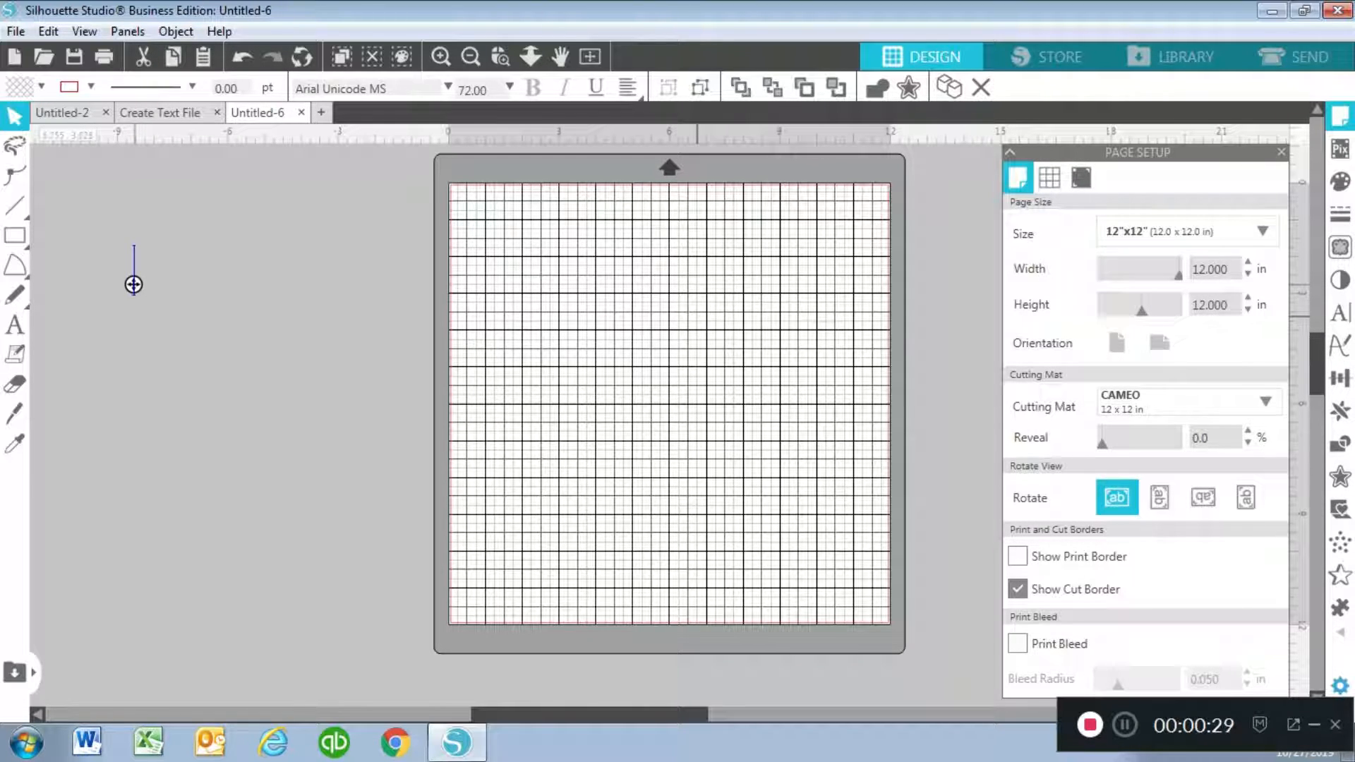
type("Grandma")
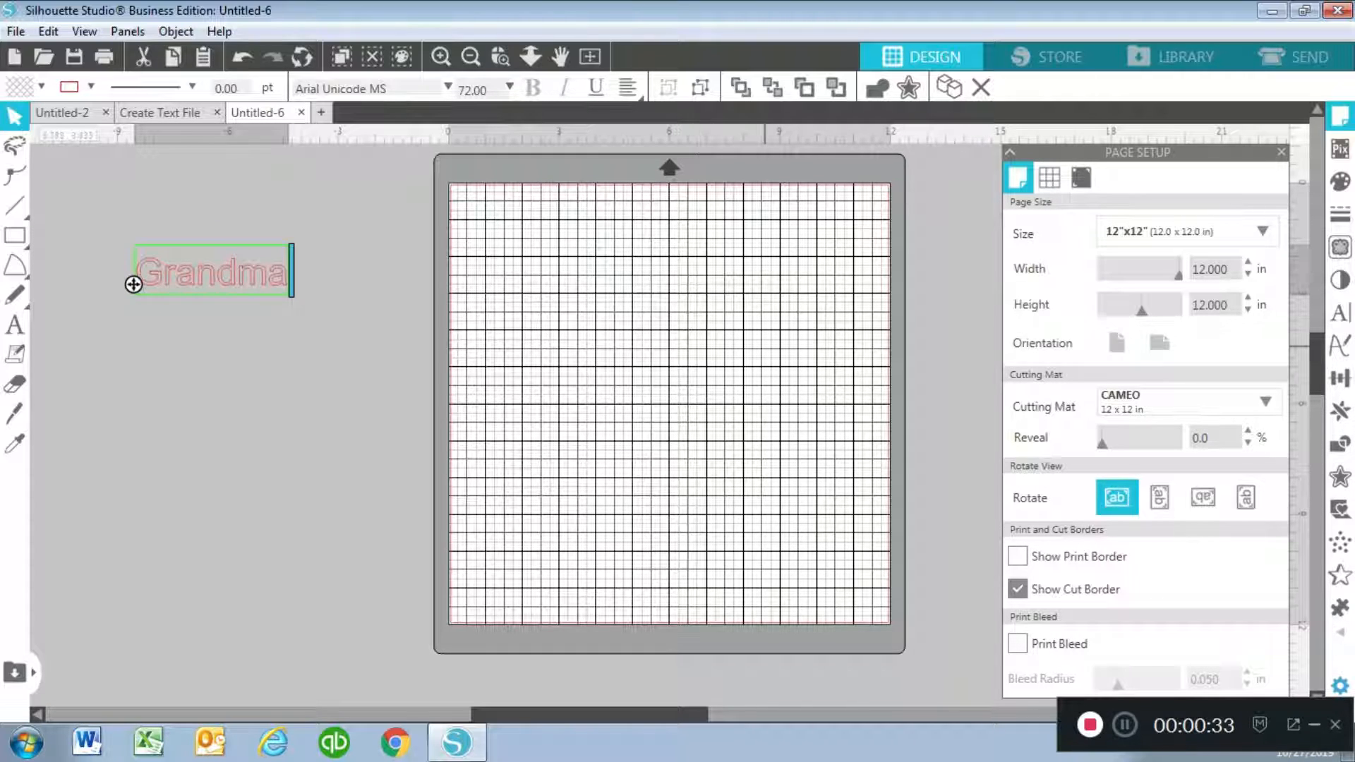
left_click(320, 367)
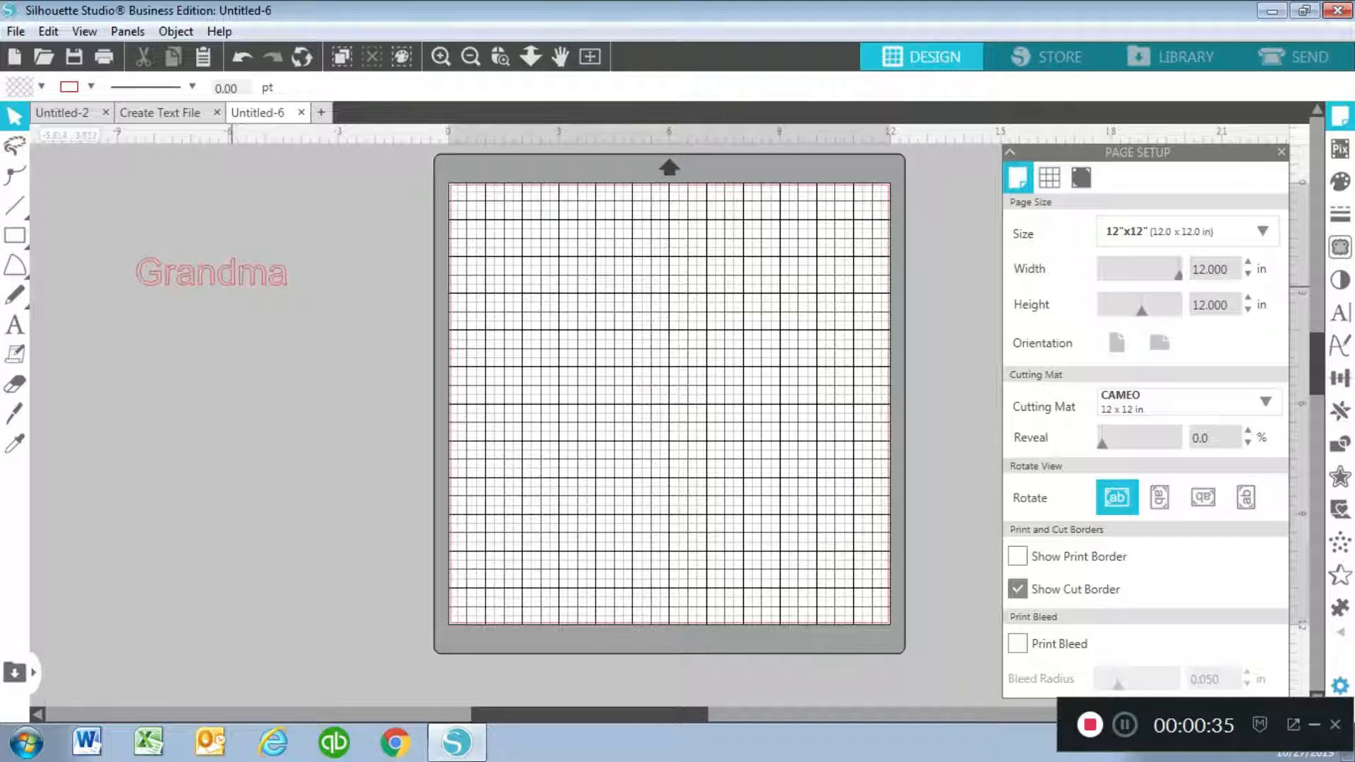
Step: Change the font of the word "Grandma" to Magnolia Sky after trying Alyssum Blossom and Angelina Script
left_click(225, 282)
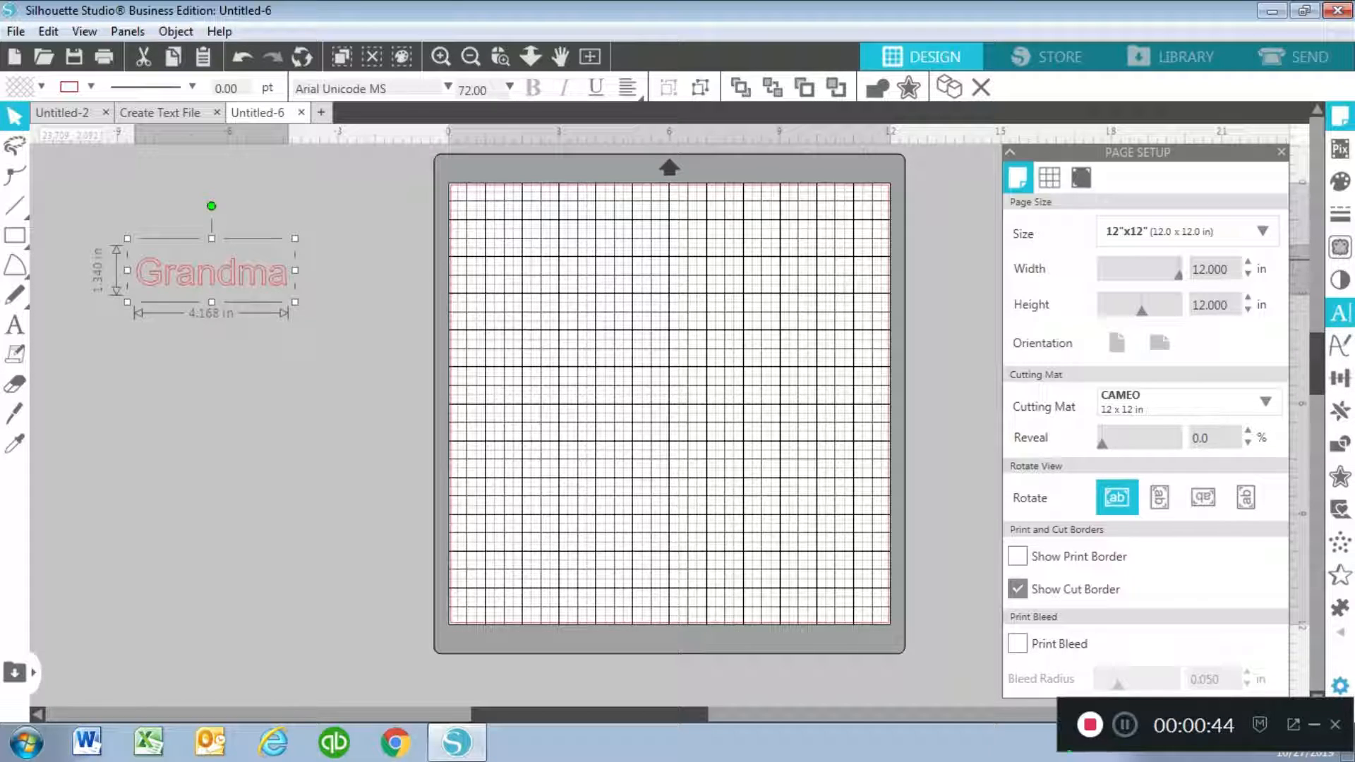
left_click(1339, 312)
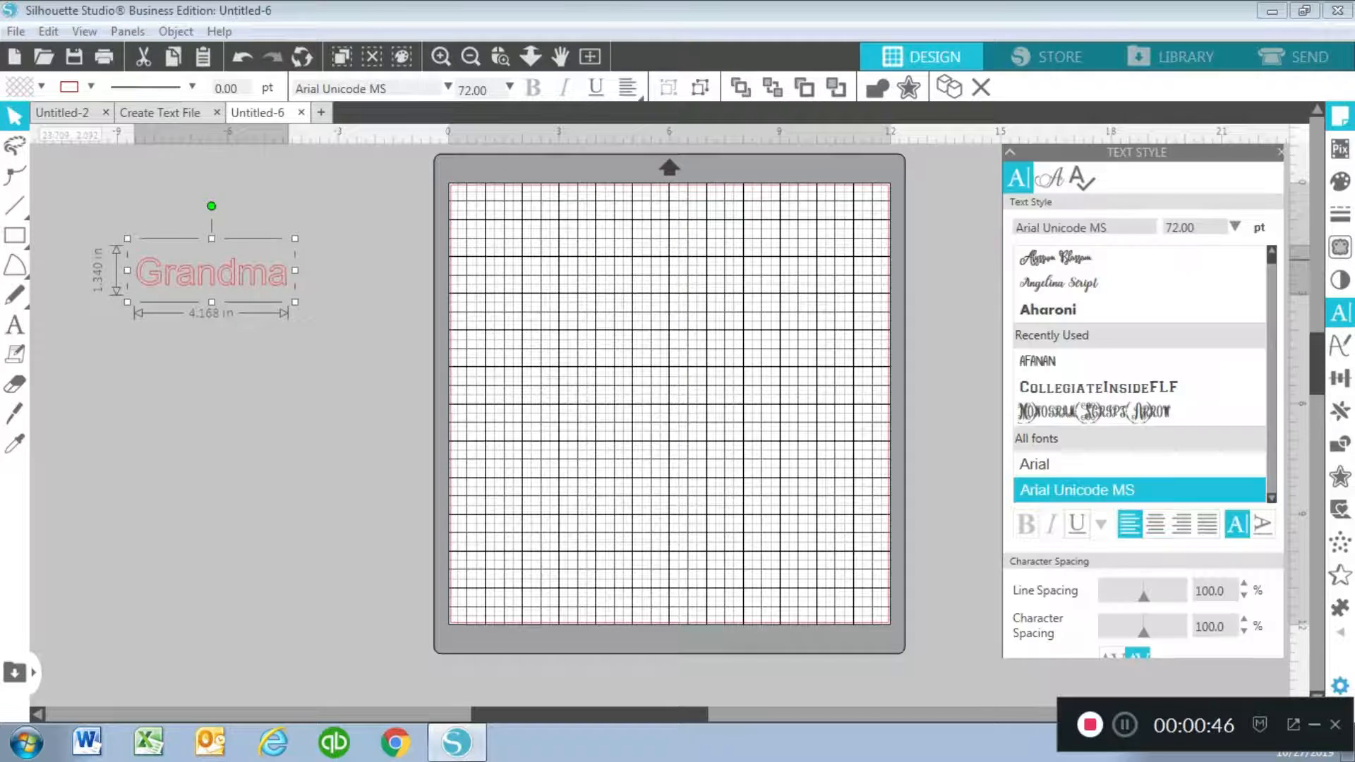
left_click(1186, 258)
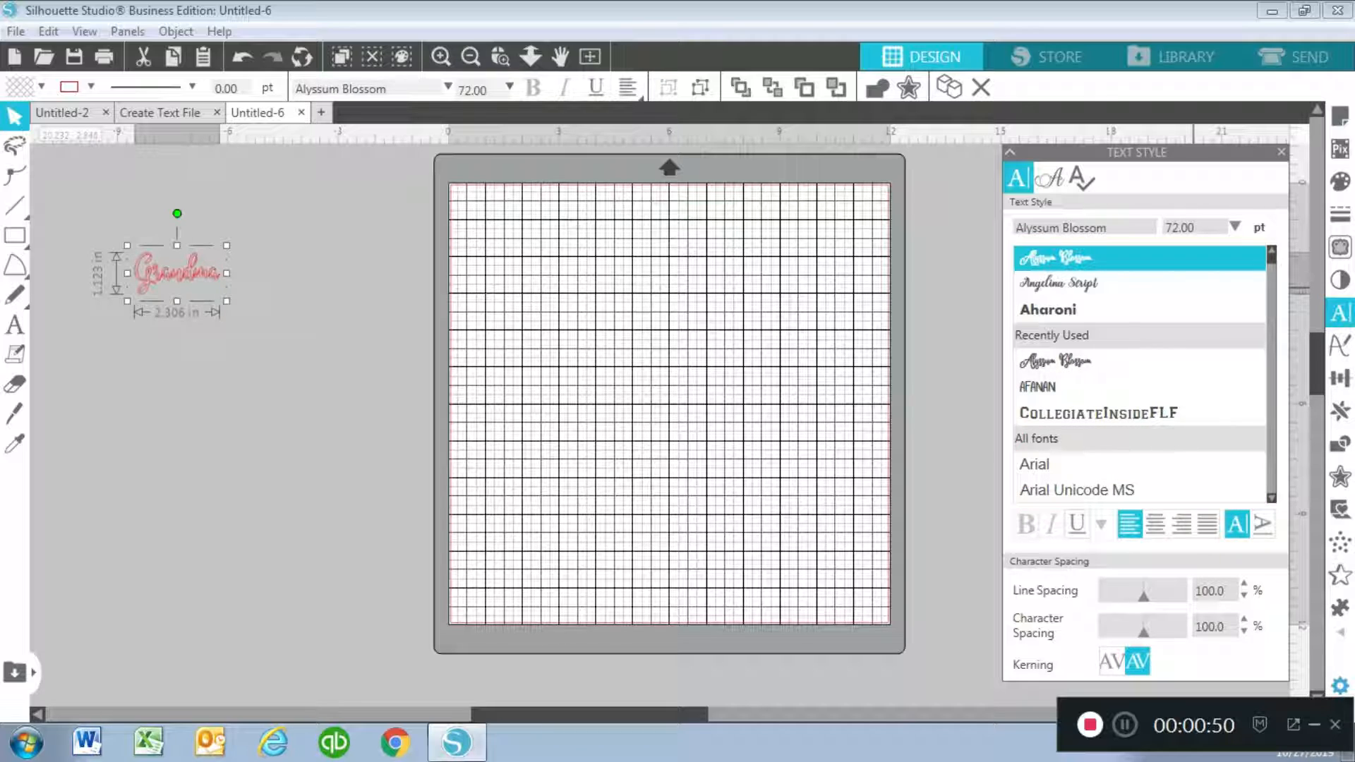
left_click(1190, 285)
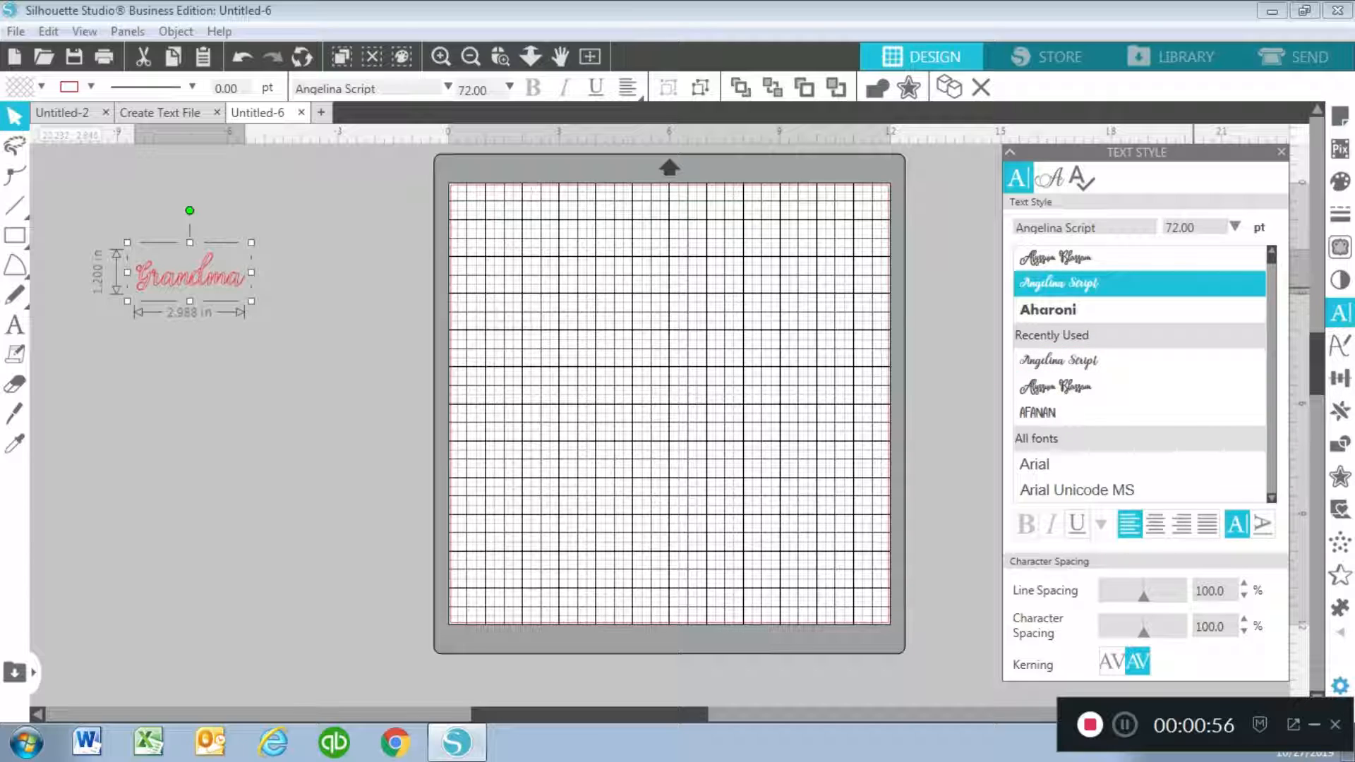
scroll(1067, 412, "down", 7)
left_click_drag(1100, 227, 824, 214)
type("magnolia Sky")
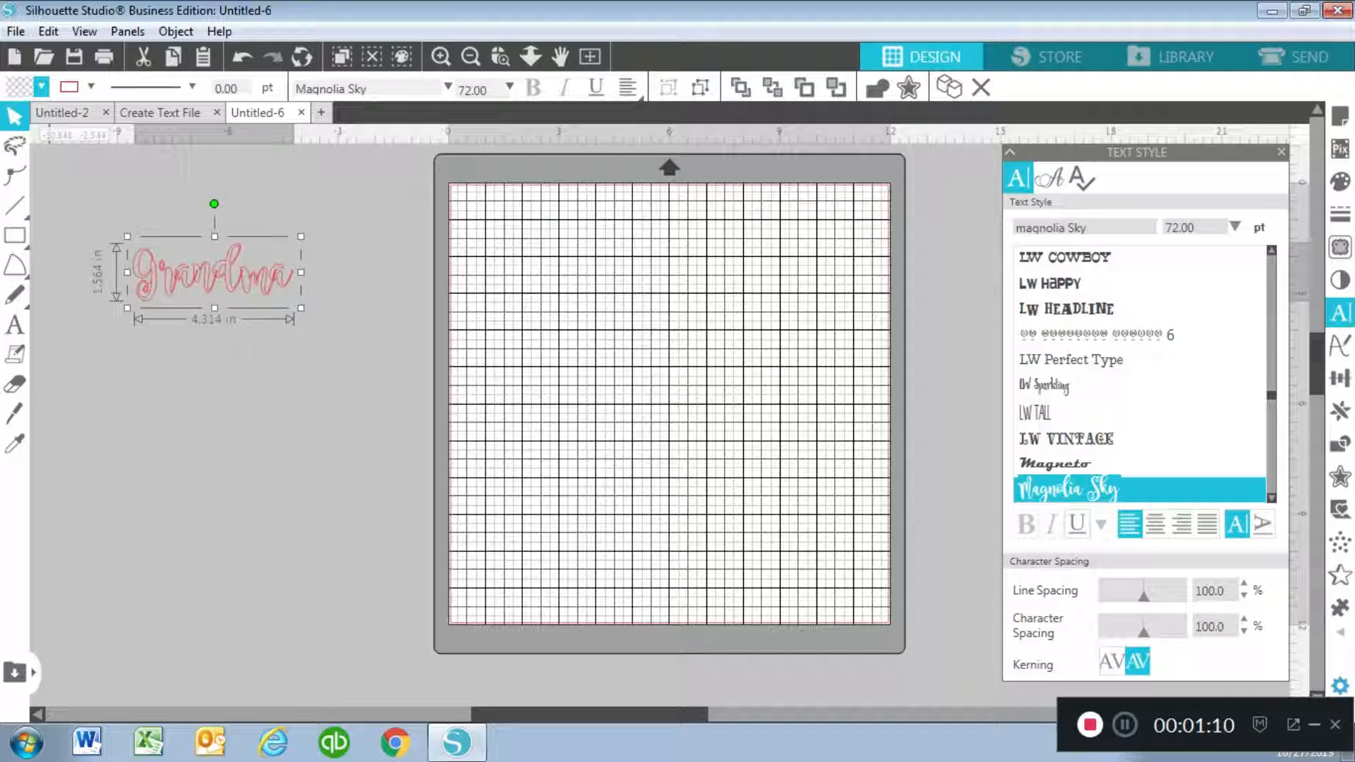
Step: Fill the word "Grandma" with red and enlarge it to about 7.4 in wide
left_click(14, 145)
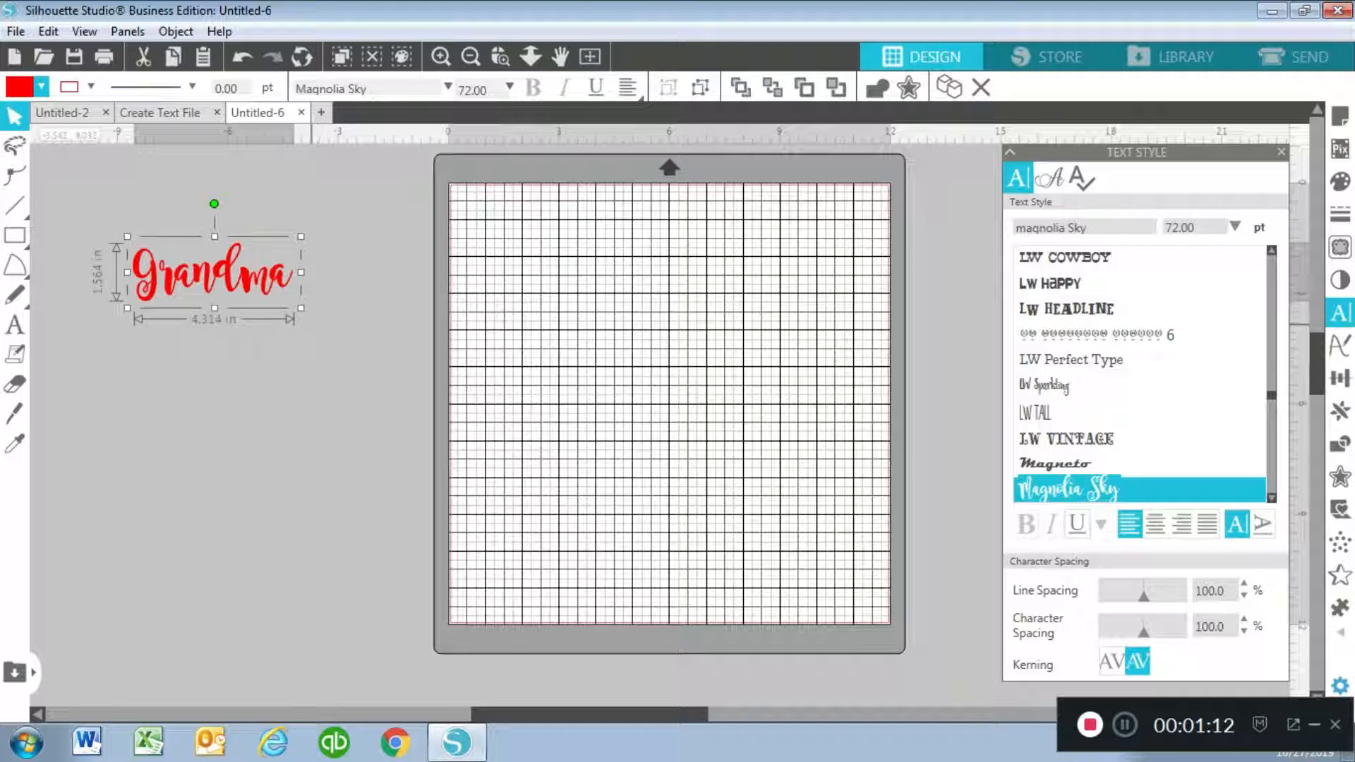
left_click_drag(301, 308, 414, 348)
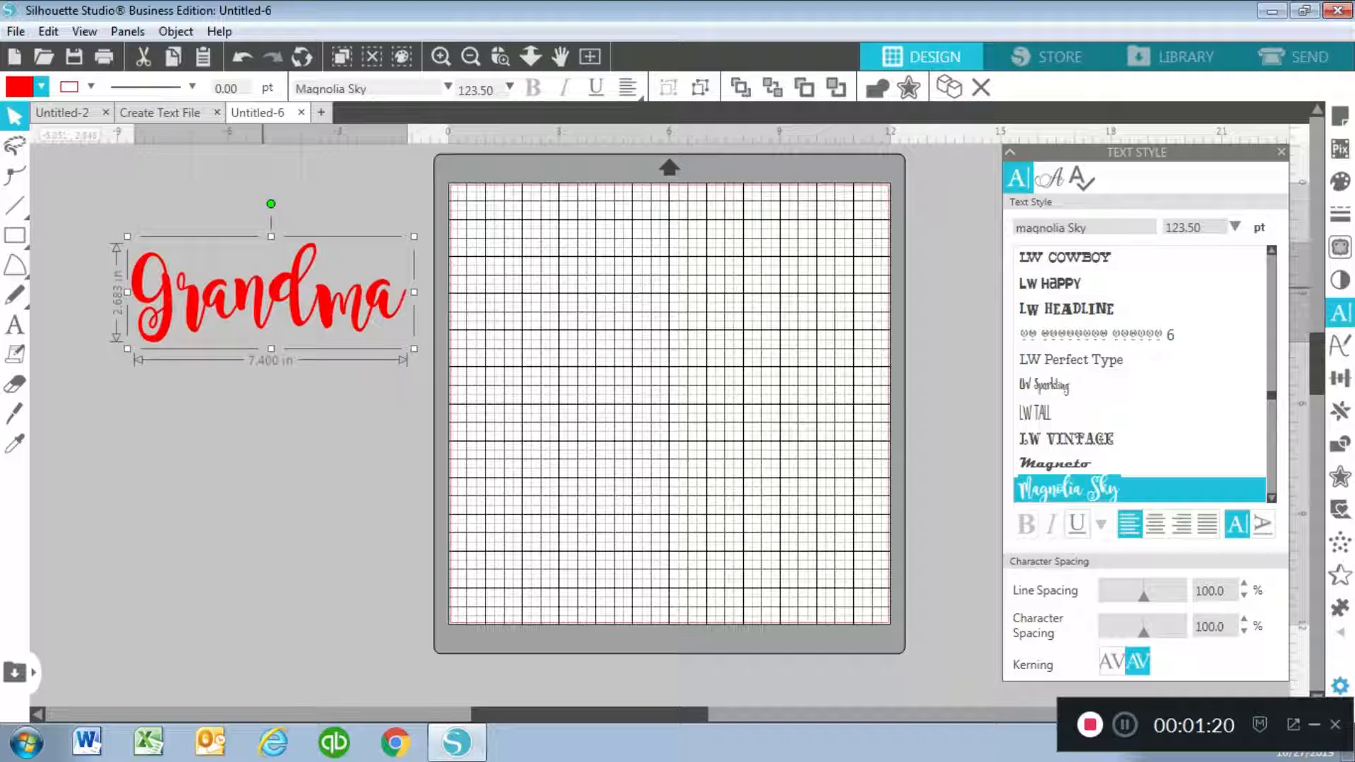
Step: Weld the overlapping letters of "Grandma" and group the resulting pieces
right_click(264, 296)
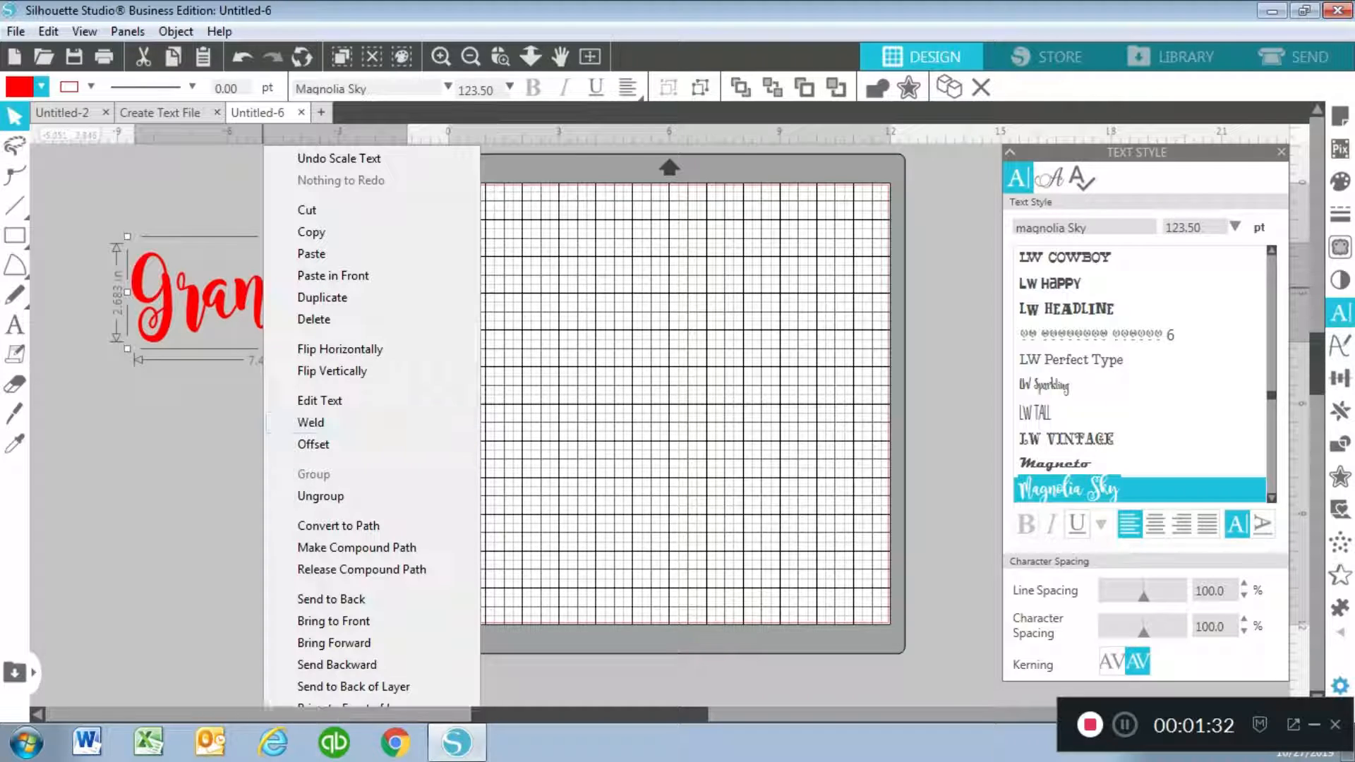
left_click(310, 422)
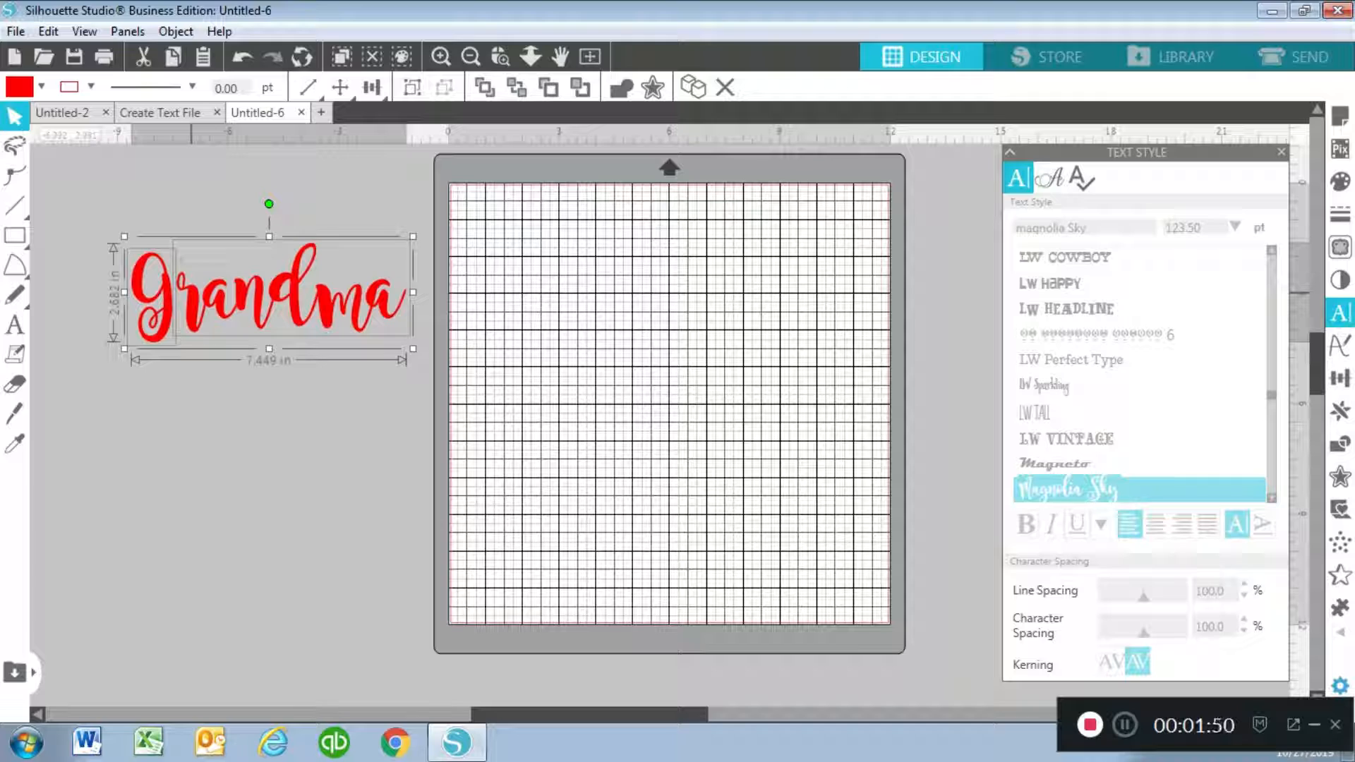
right_click(422, 357)
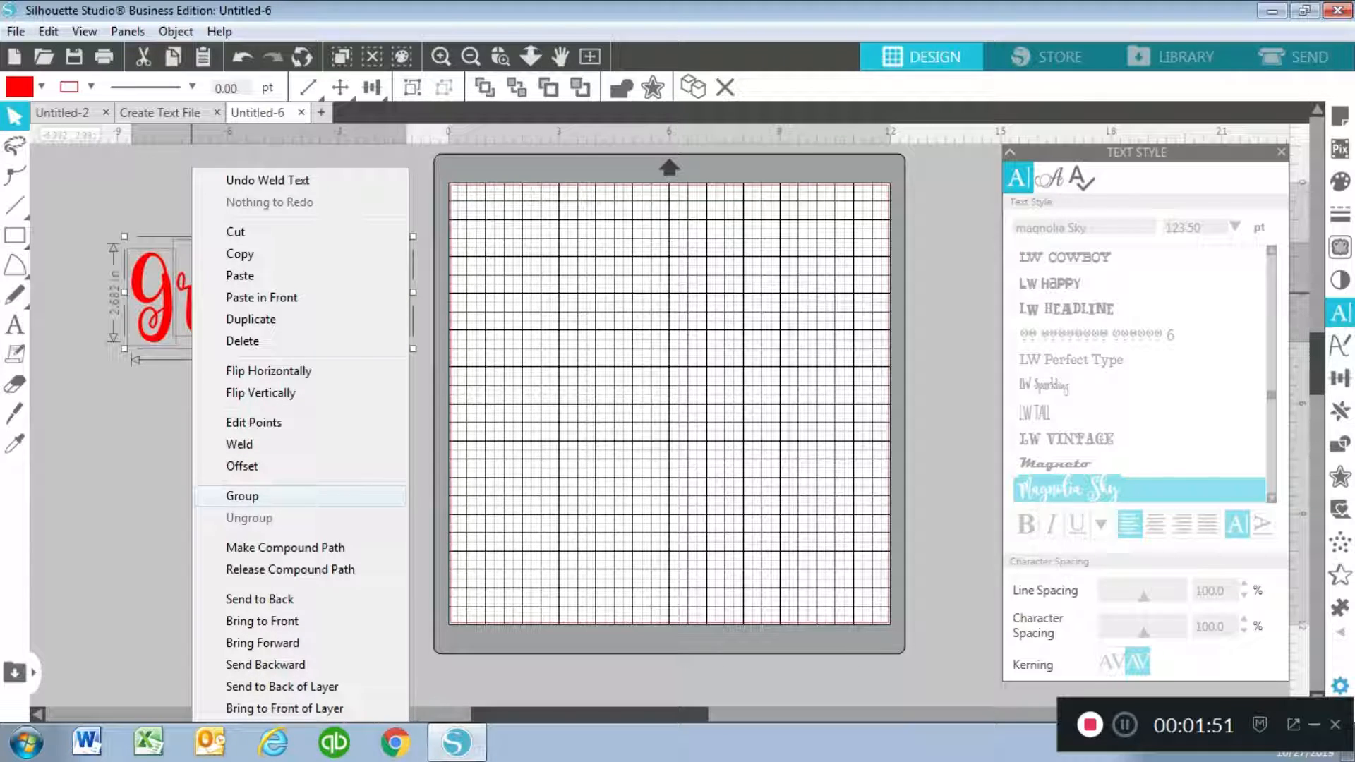
left_click(242, 495)
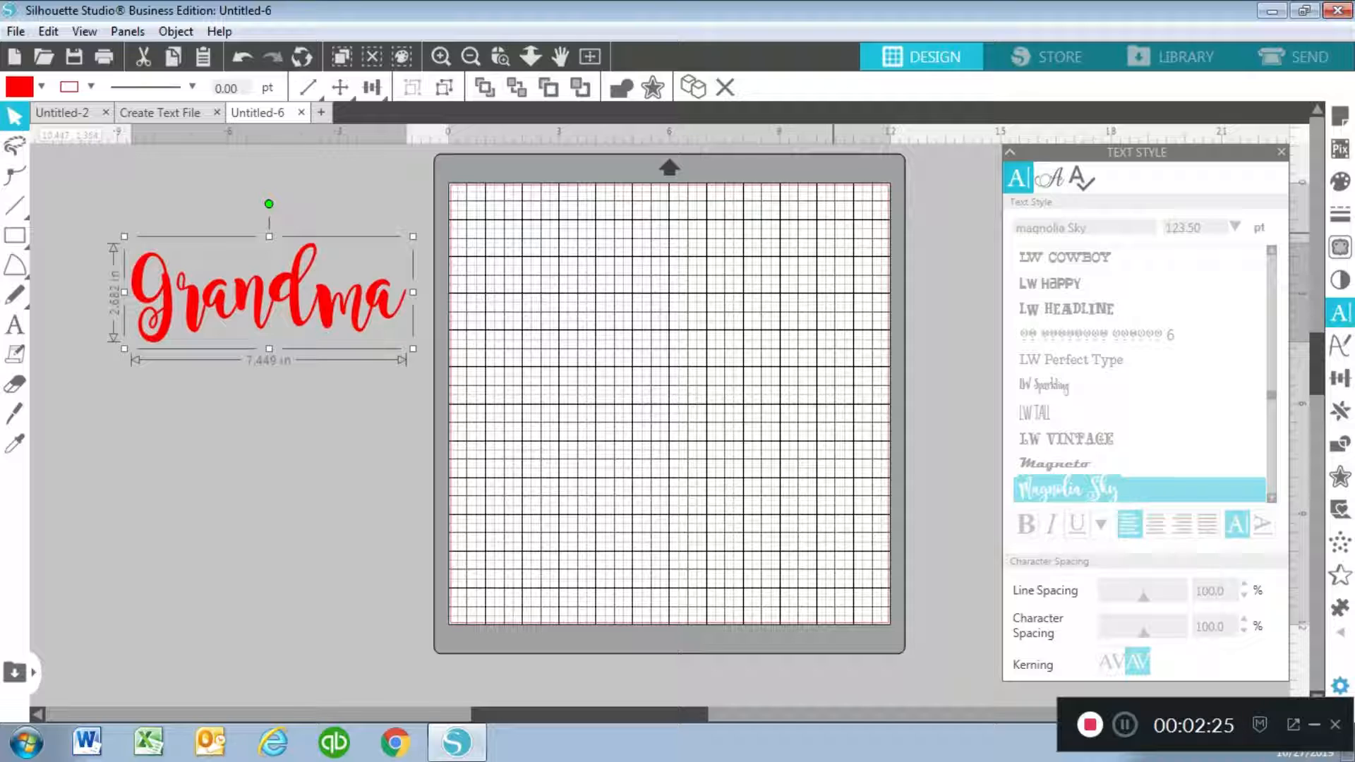
Step: Move the red word onto the upper part of the cutting mat and hide the page grid
left_click(1280, 152)
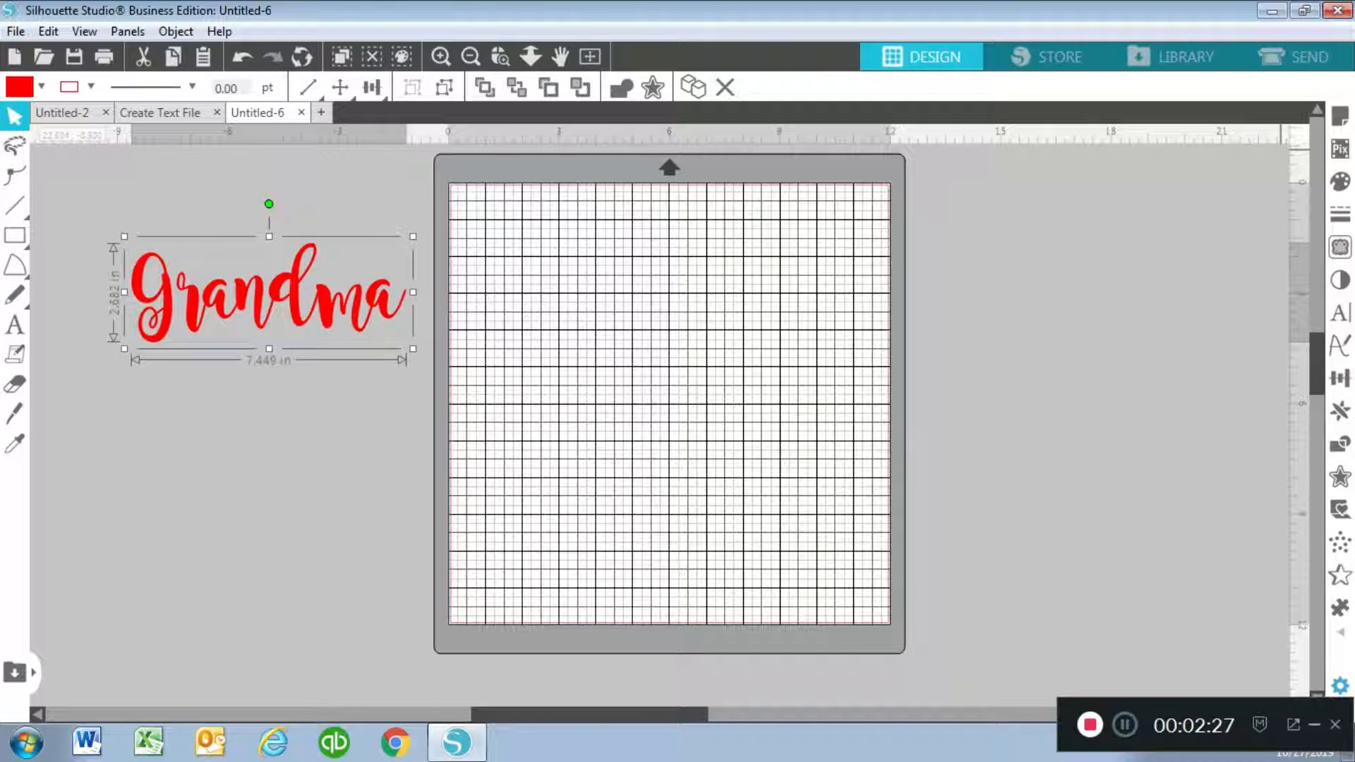
left_click_drag(269, 292, 665, 292)
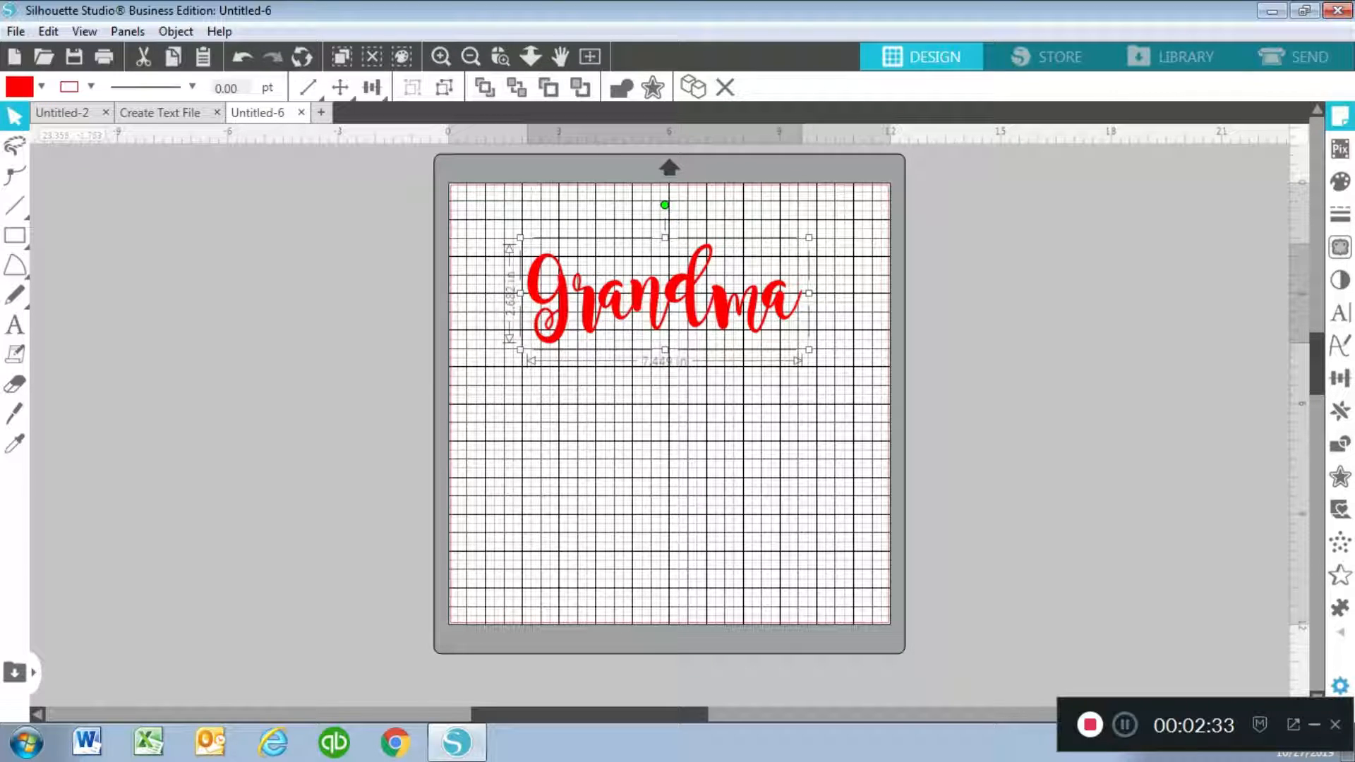
left_click(1340, 116)
key("ctrl+z")
key("ctrl+y")
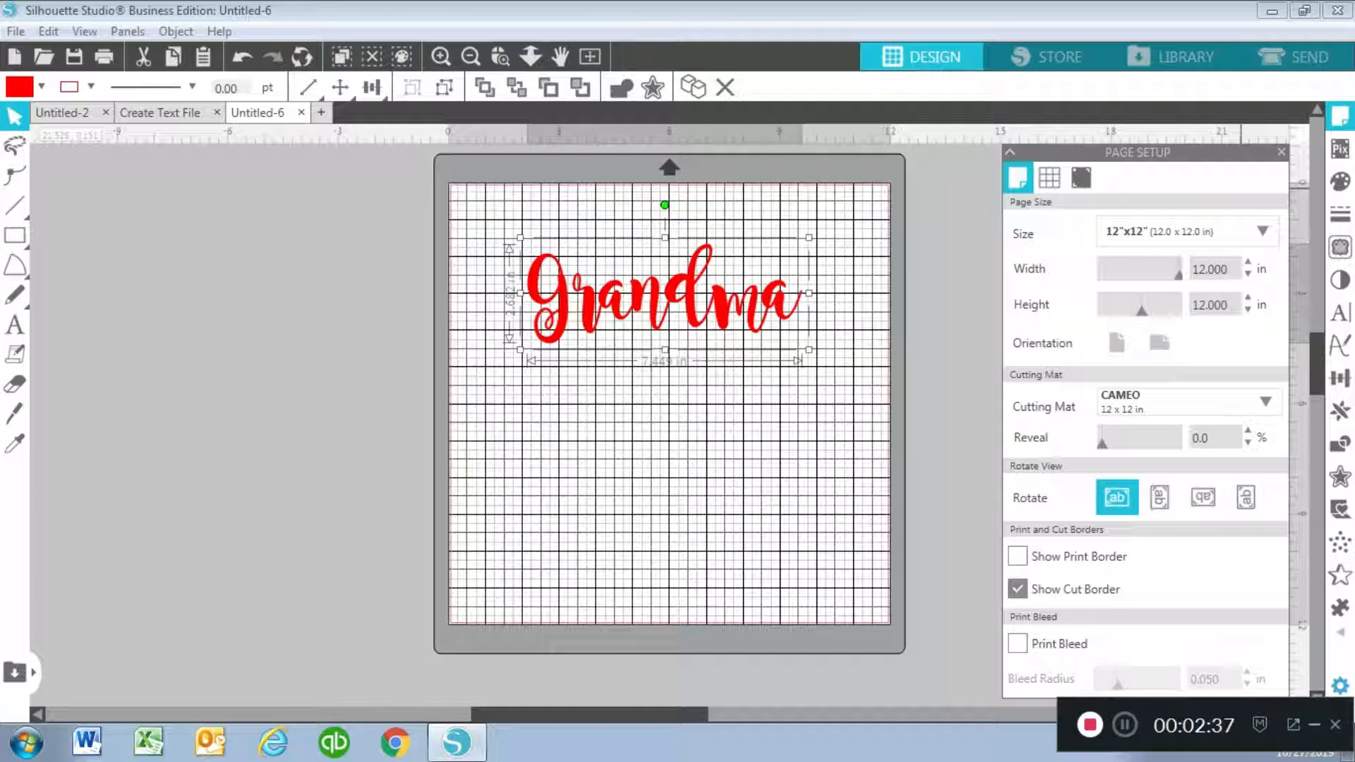
left_click(1049, 178)
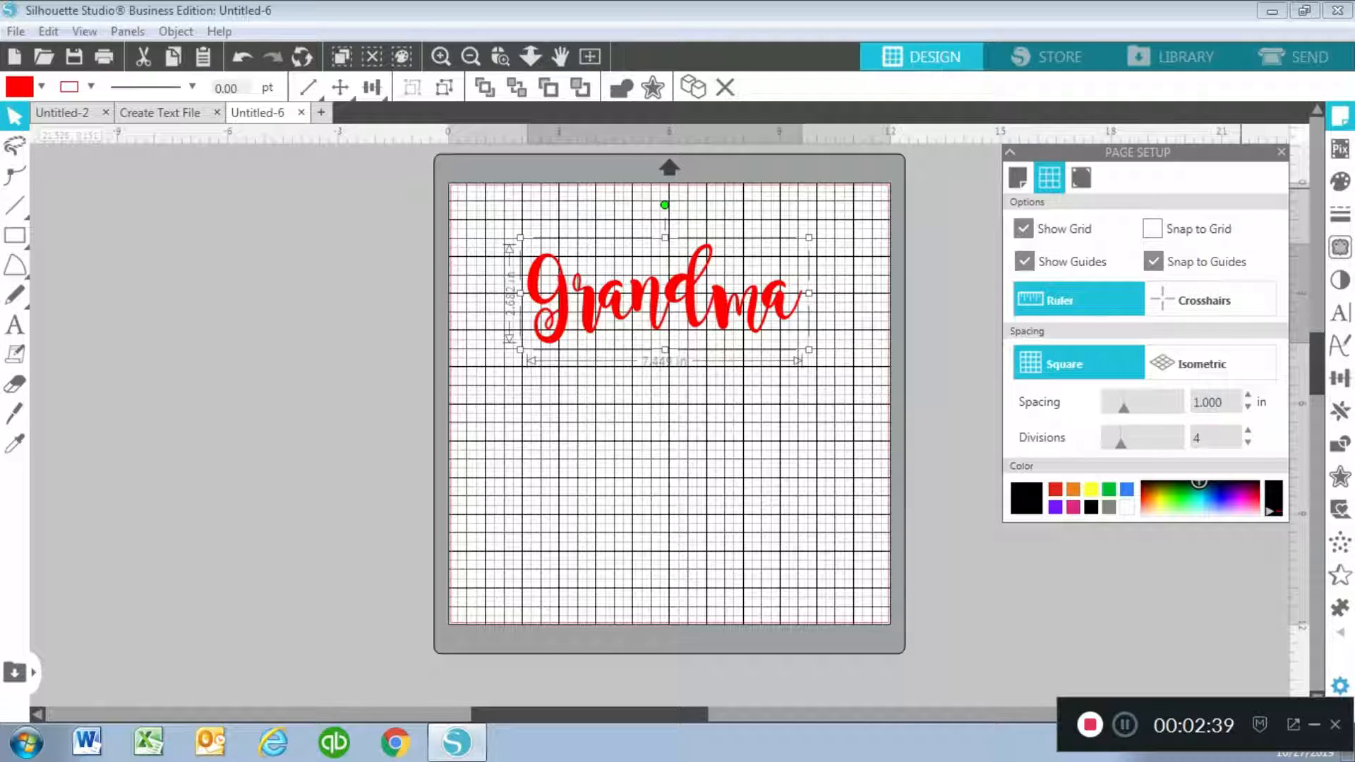
left_click(1023, 228)
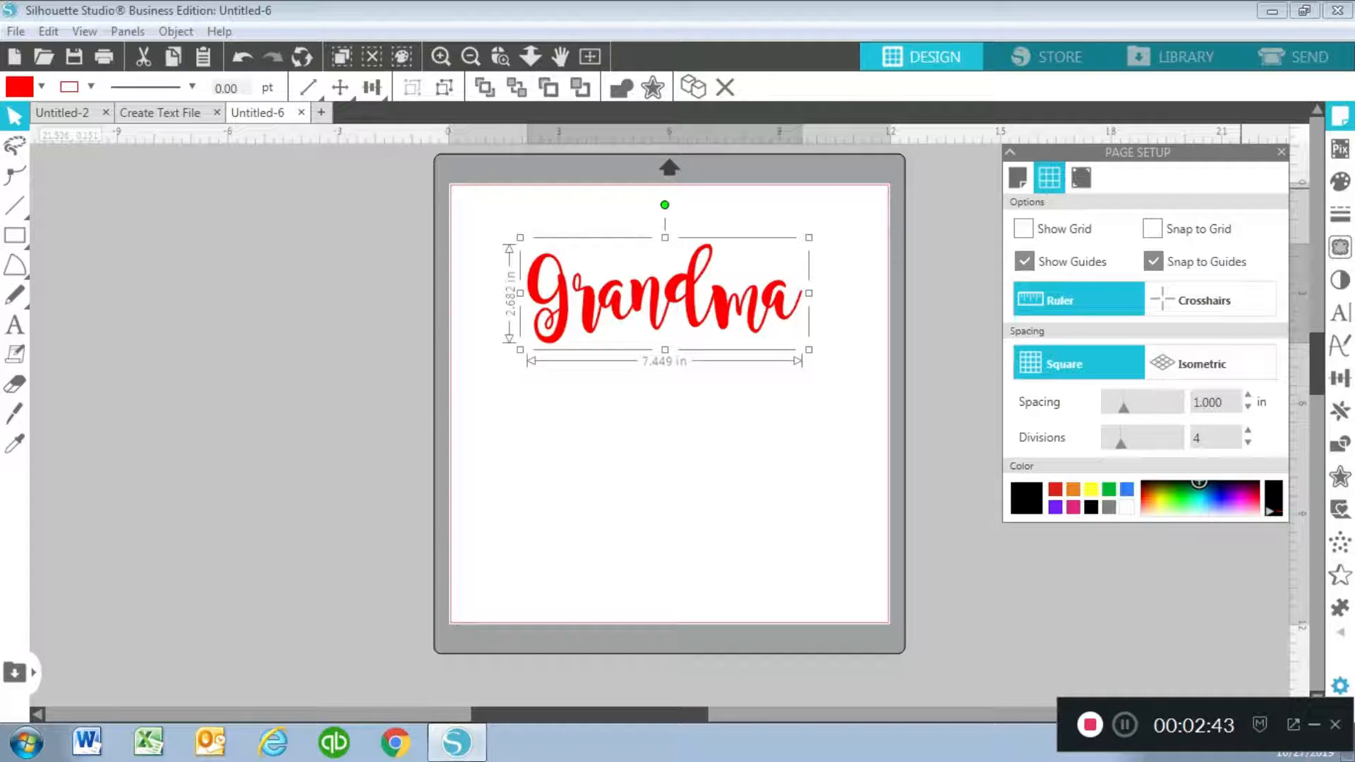
left_click(1281, 152)
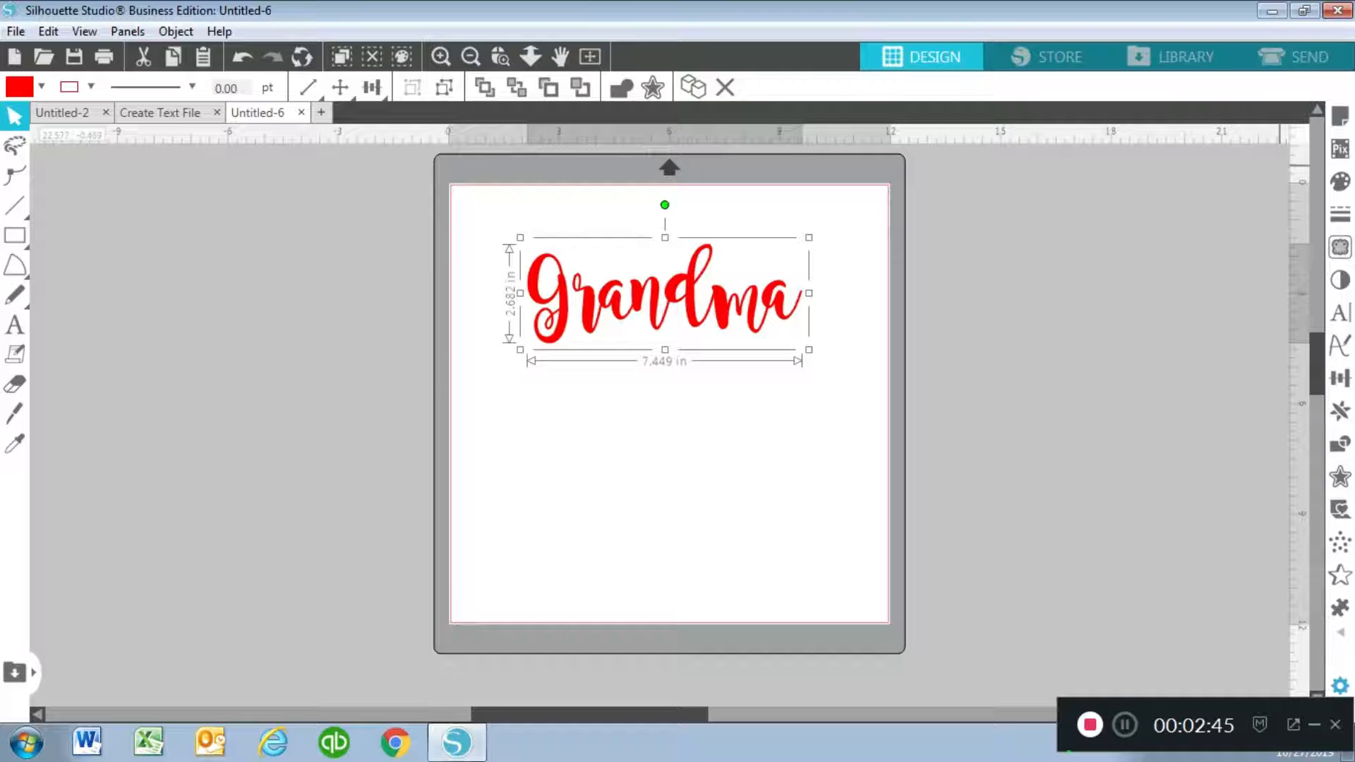
Step: Create an outer offset with rounded corners around the red word at a distance of .065 in
left_click(1340, 477)
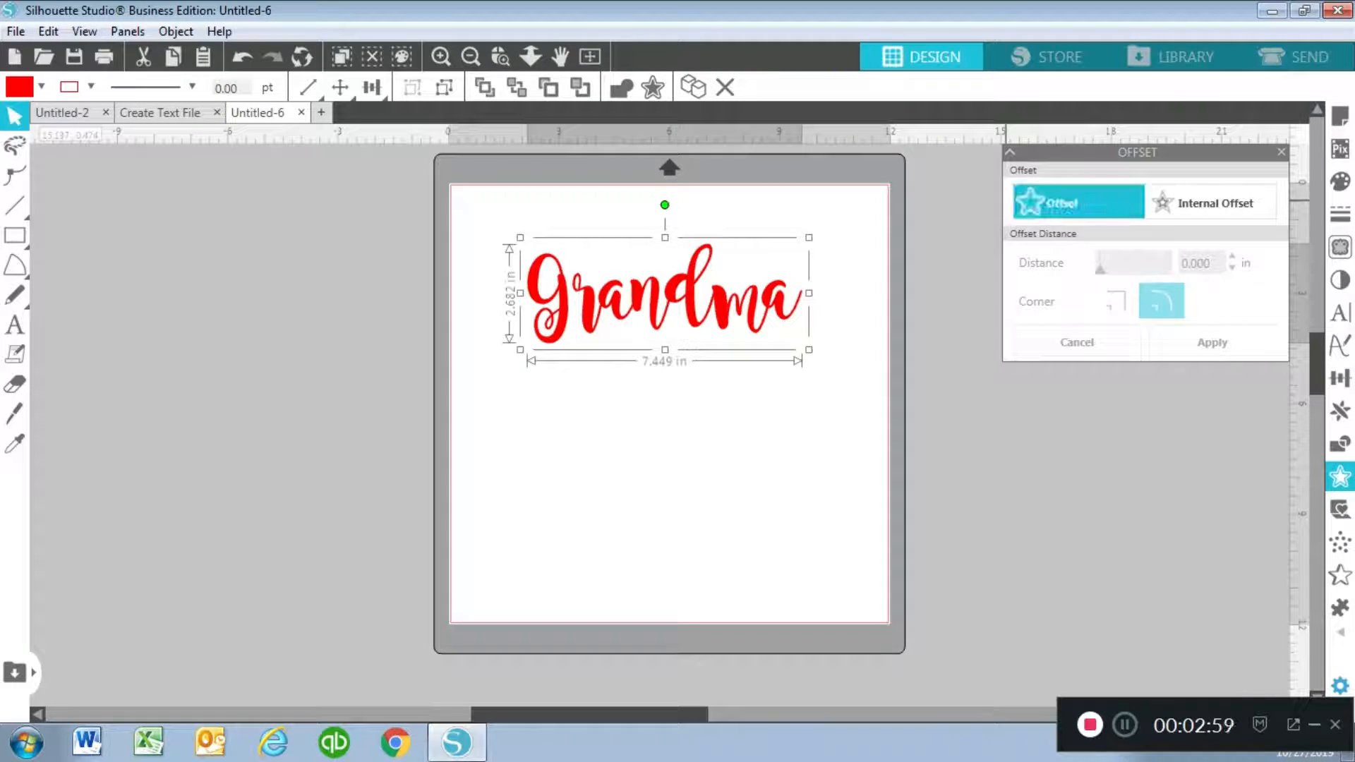
left_click(1078, 203)
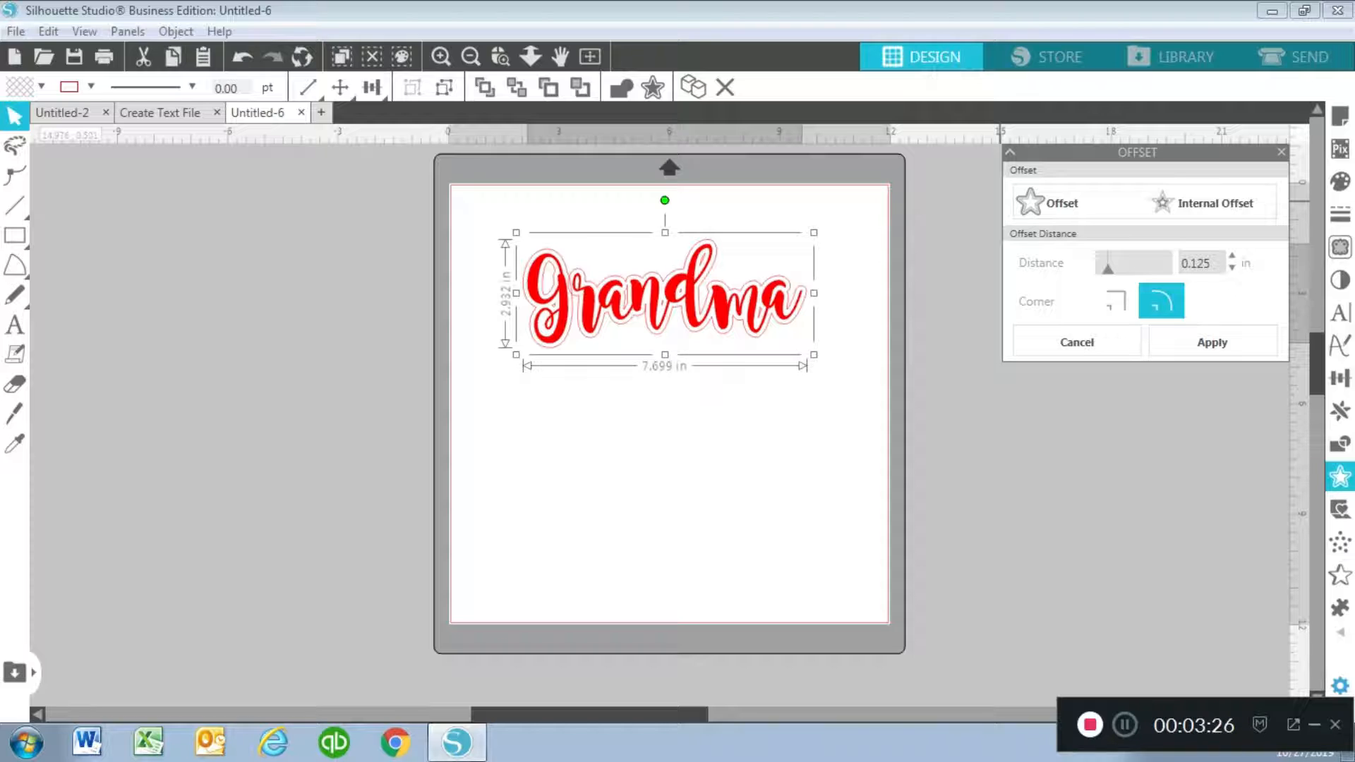
left_click(1231, 267)
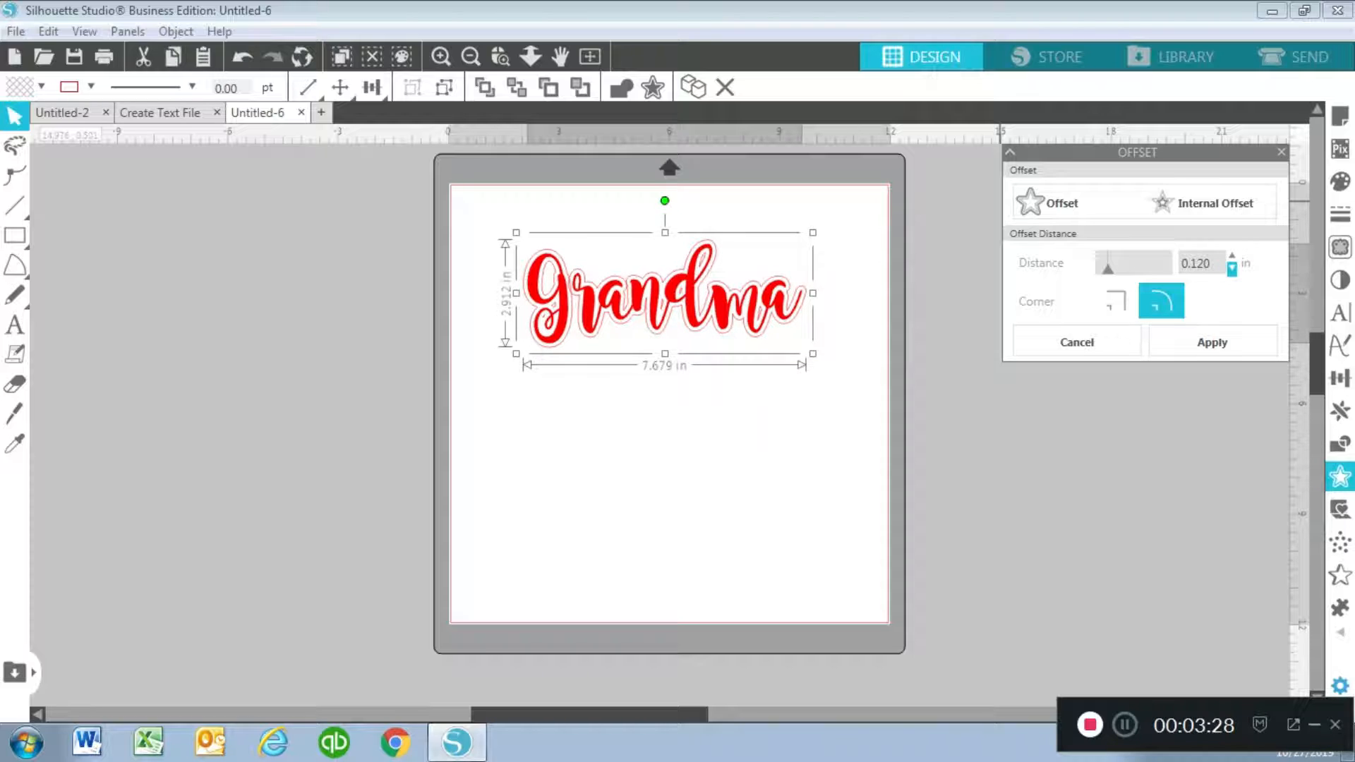
left_click(1231, 268)
left_click(1231, 268)
left_click(1231, 267)
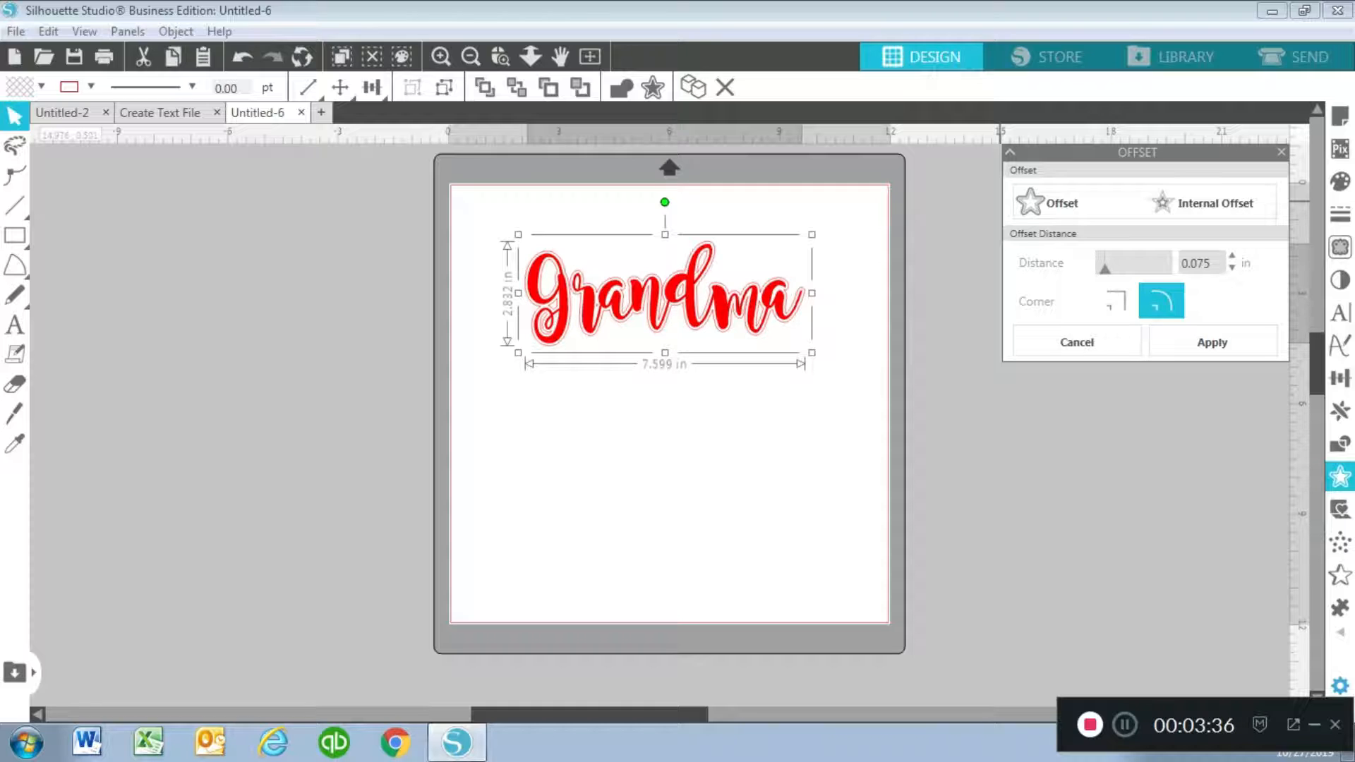
left_click(1231, 267)
left_click(1231, 267)
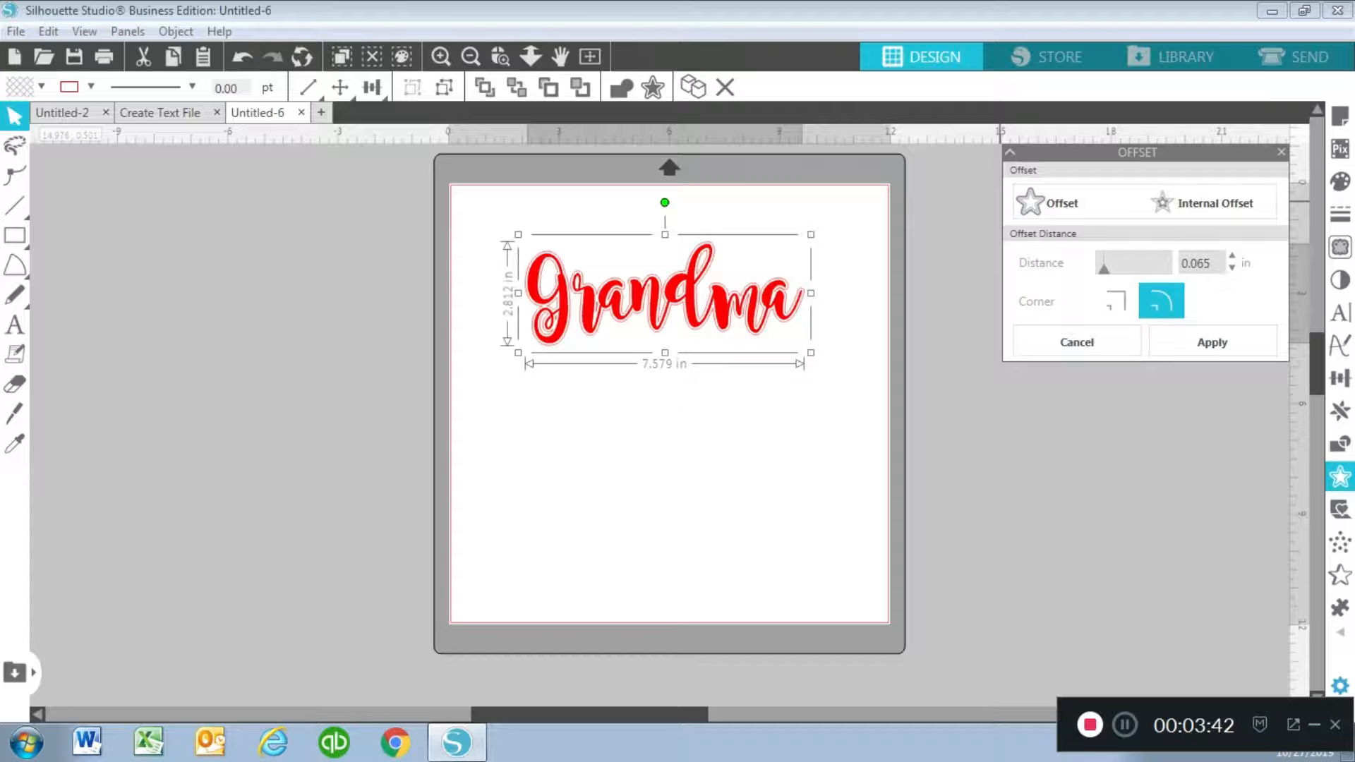
left_click(1231, 268)
left_click(1232, 268)
left_click_drag(1181, 263, 1298, 253)
type(".065")
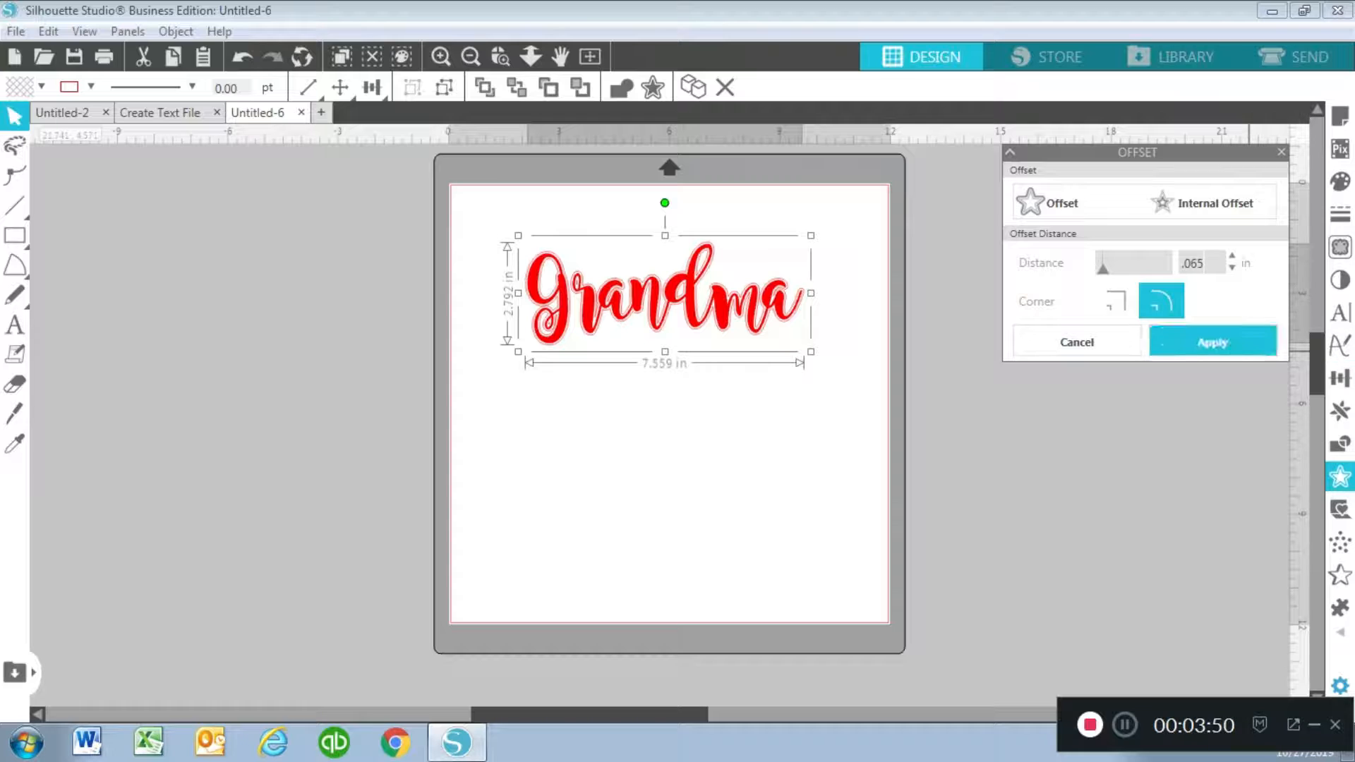
left_click(1212, 342)
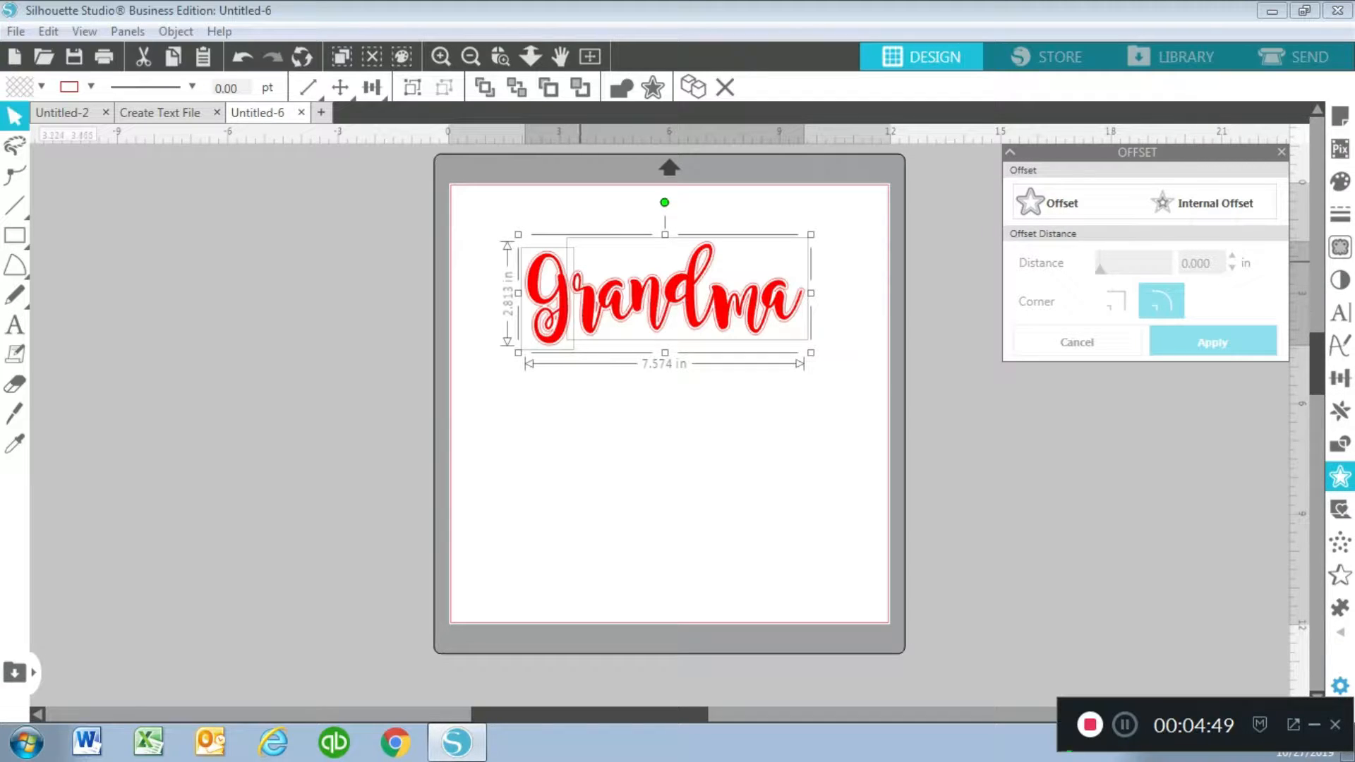
Step: Group the offset outline pieces and move the red word below the outline on the mat
right_click(571, 215)
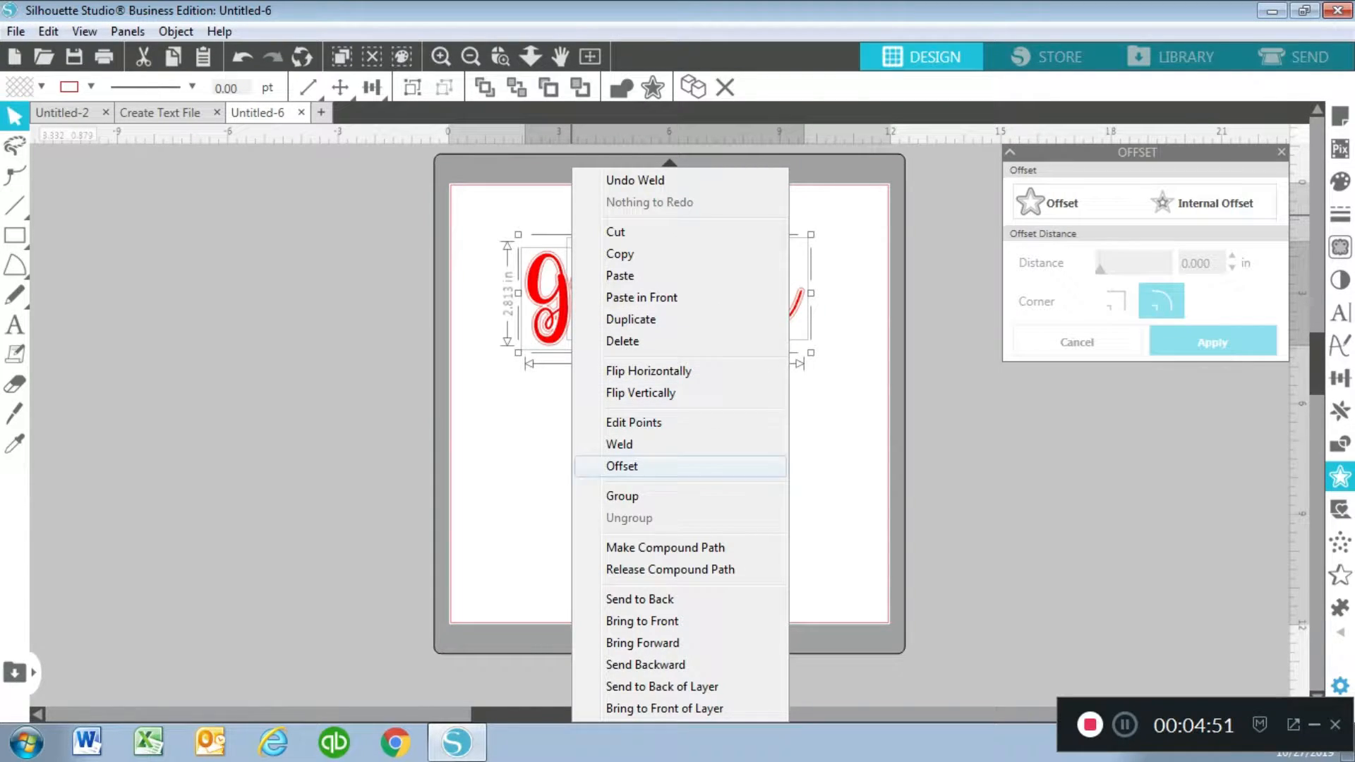
left_click(619, 495)
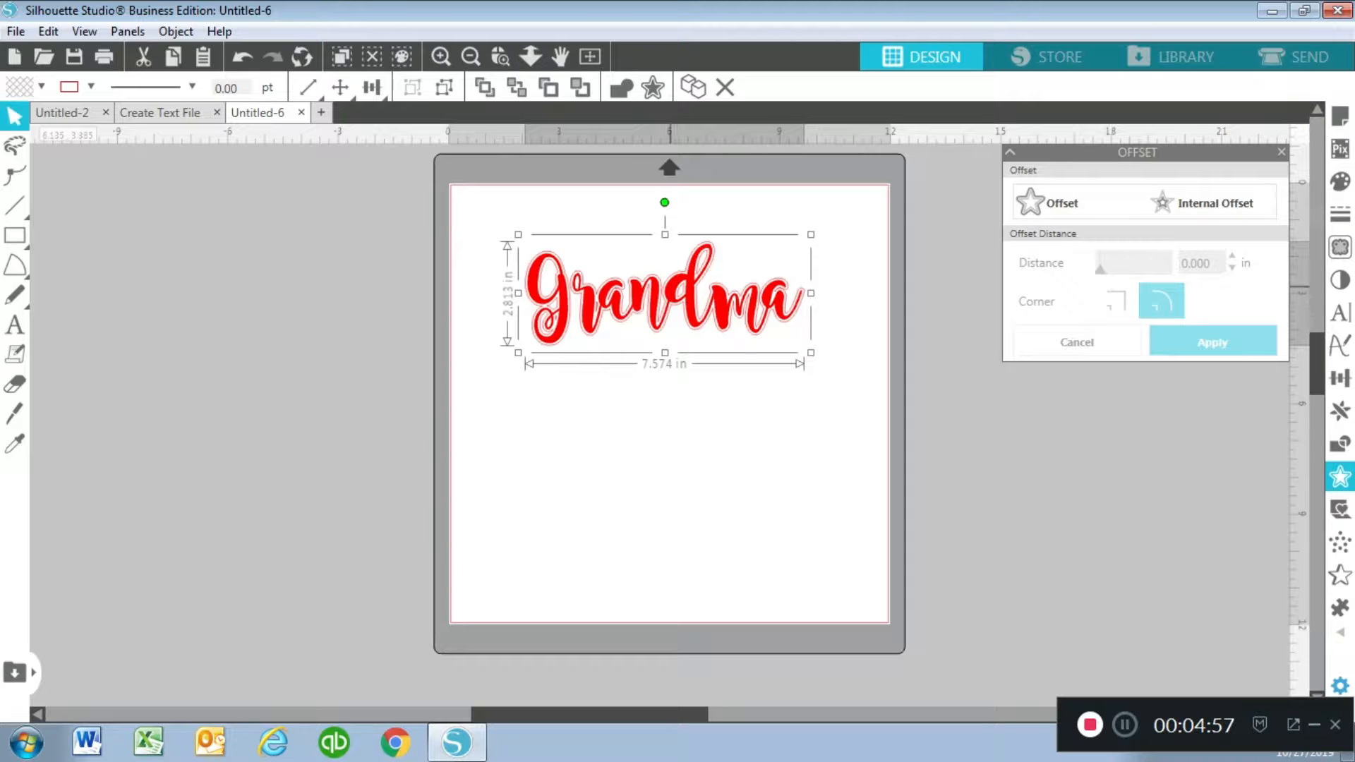
left_click_drag(669, 289, 672, 409)
left_click(673, 408)
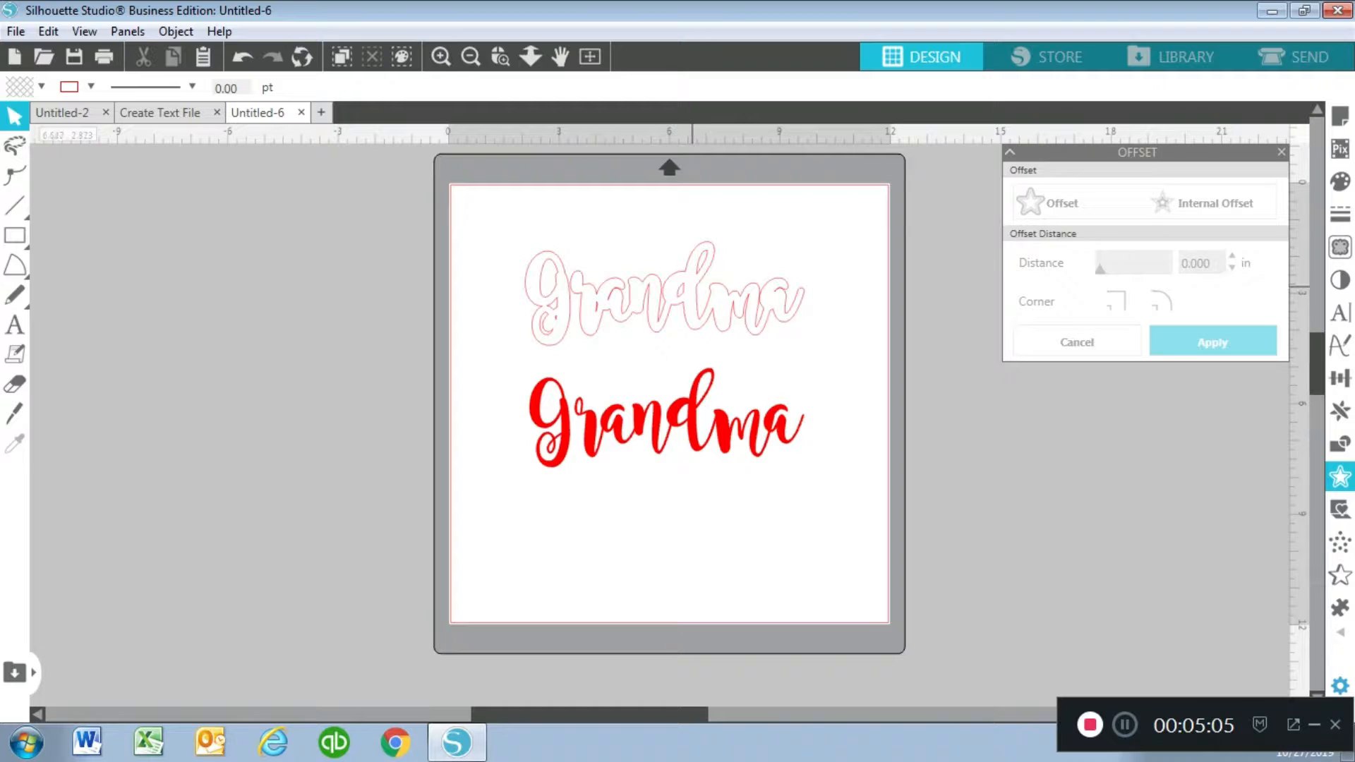
Step: Flip both the offset outline and the red word horizontally to mirror them for cutting
left_click(692, 286)
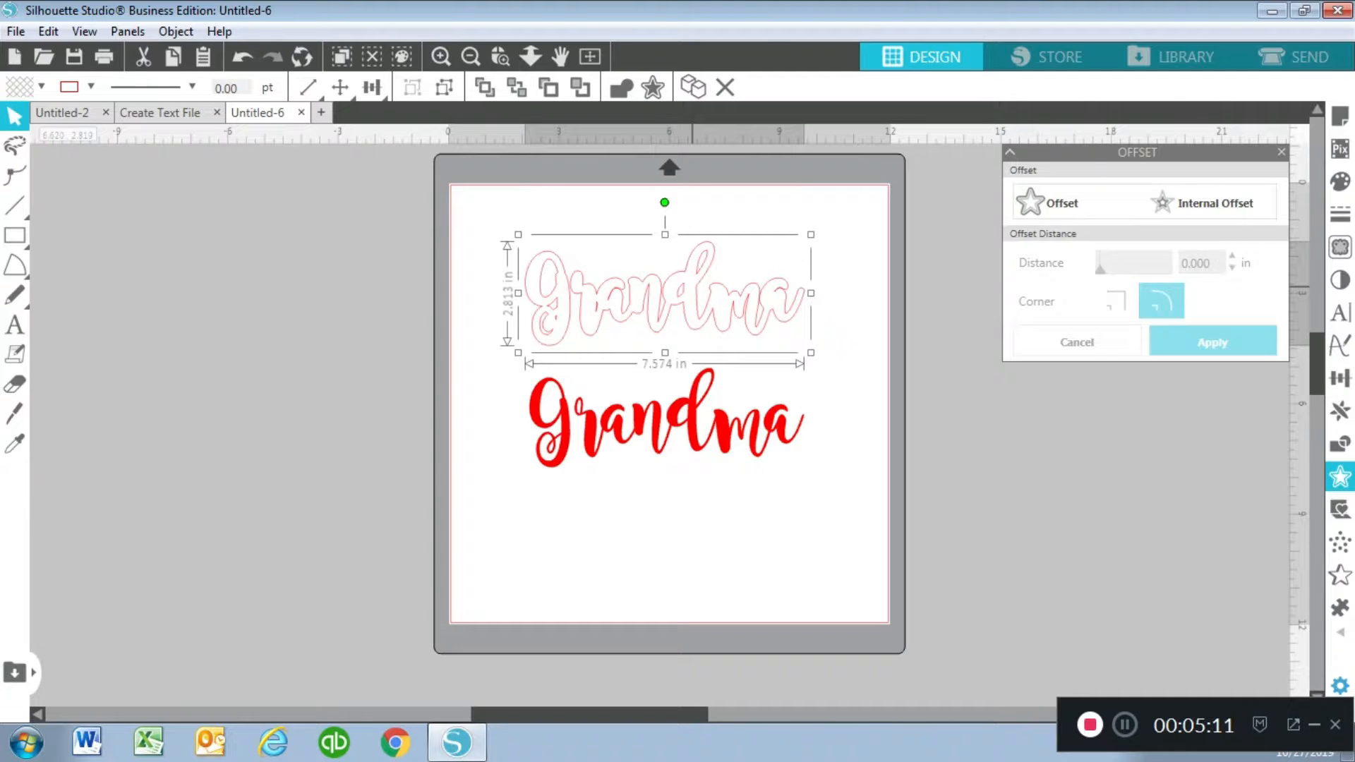
right_click(692, 287)
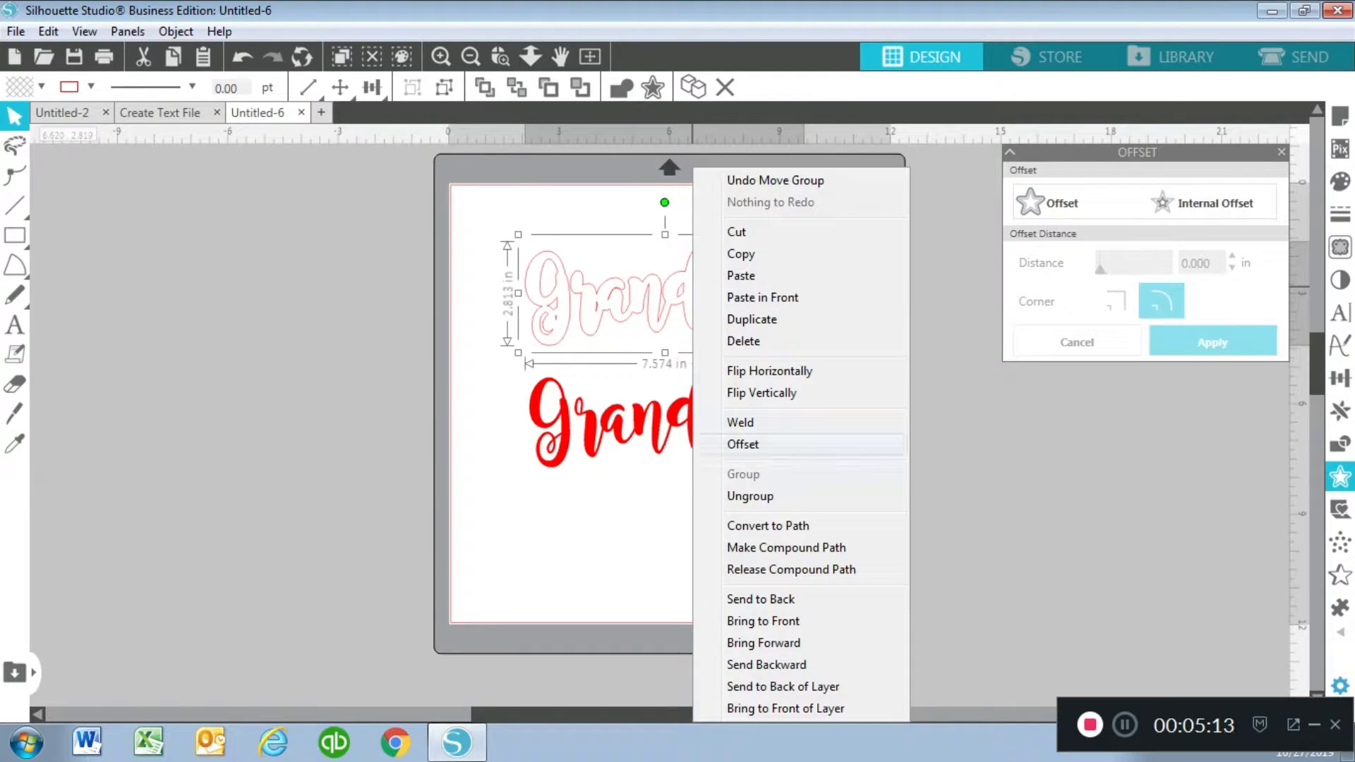
left_click(764, 369)
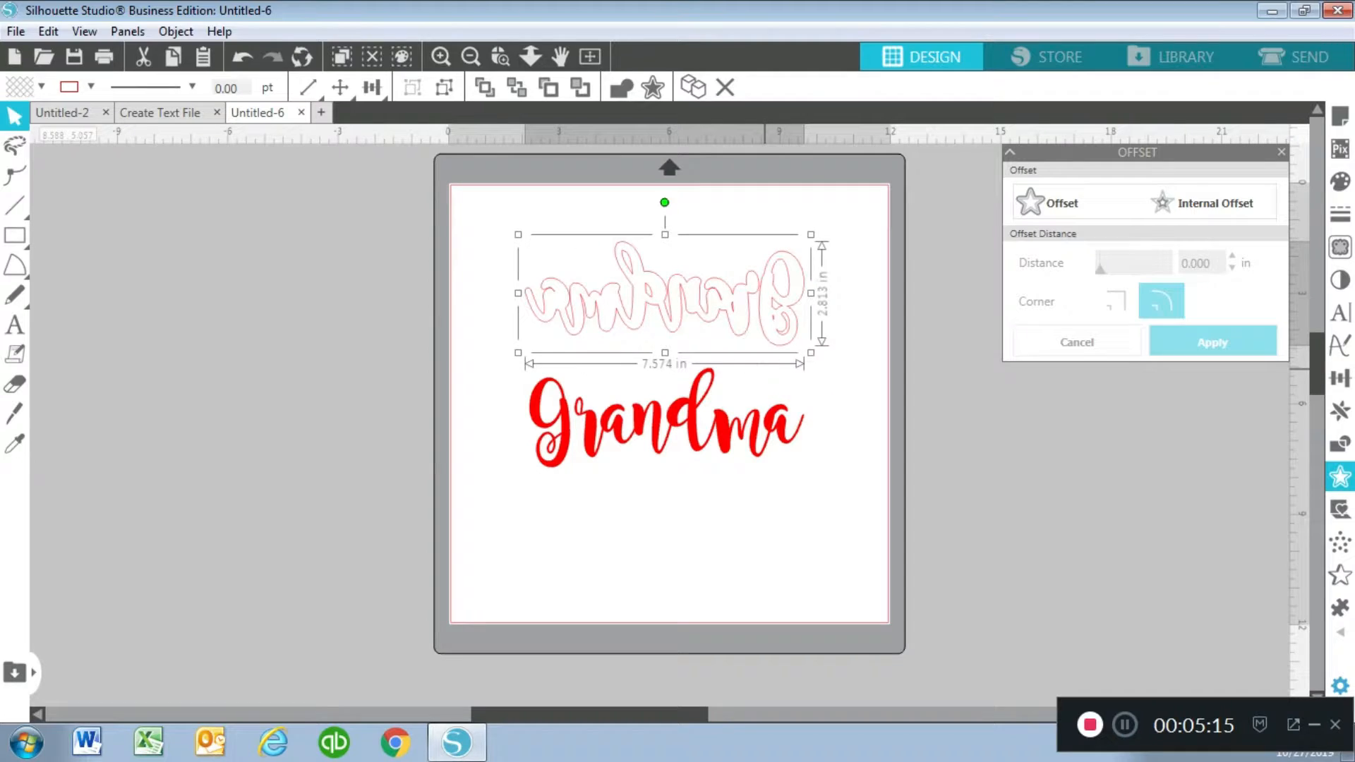
left_click(768, 413)
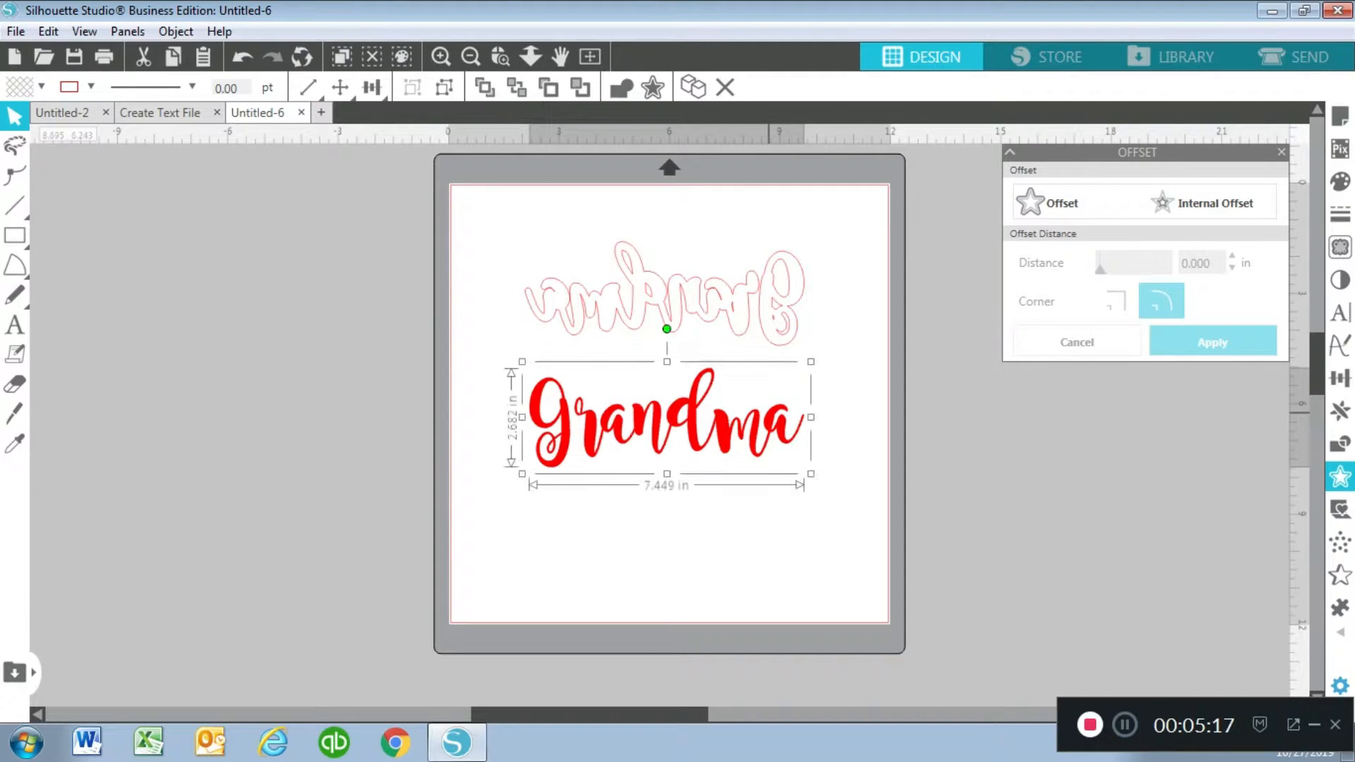
right_click(769, 413)
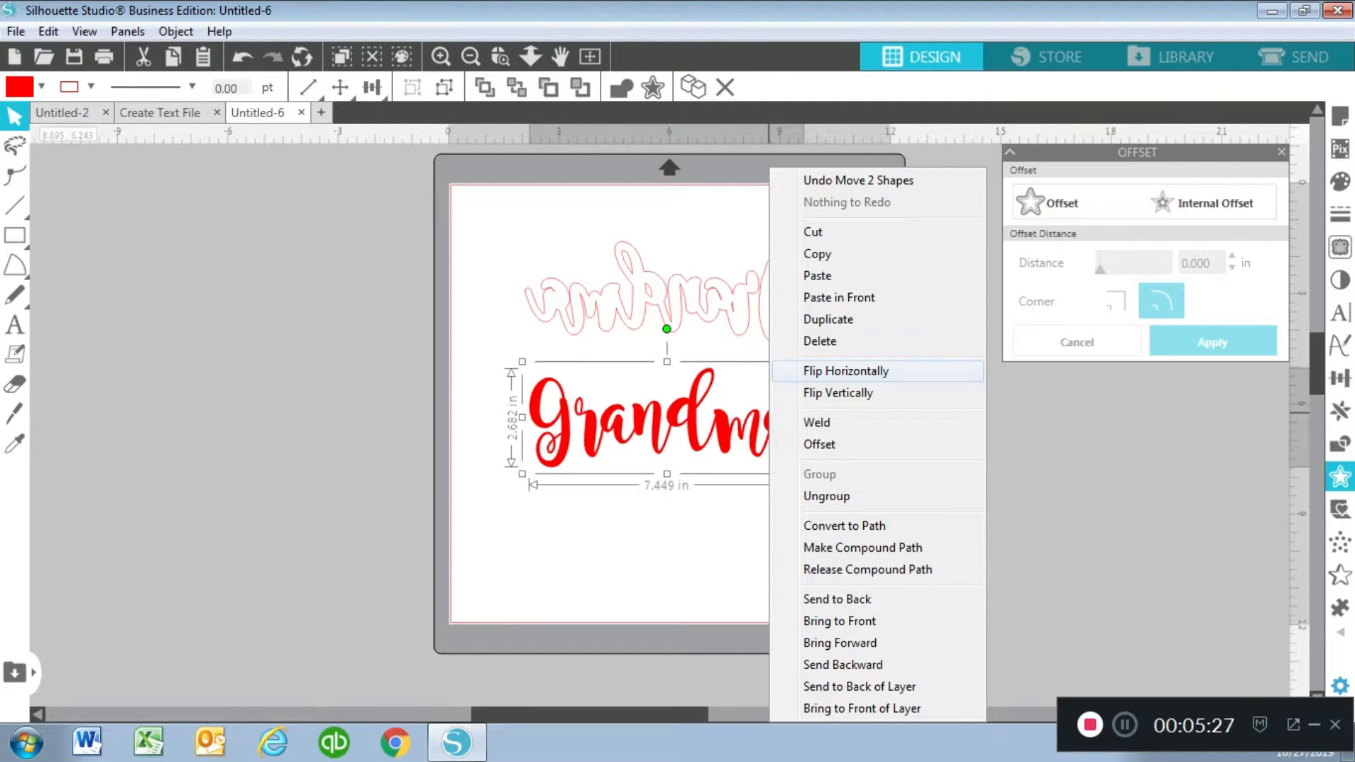
left_click(845, 371)
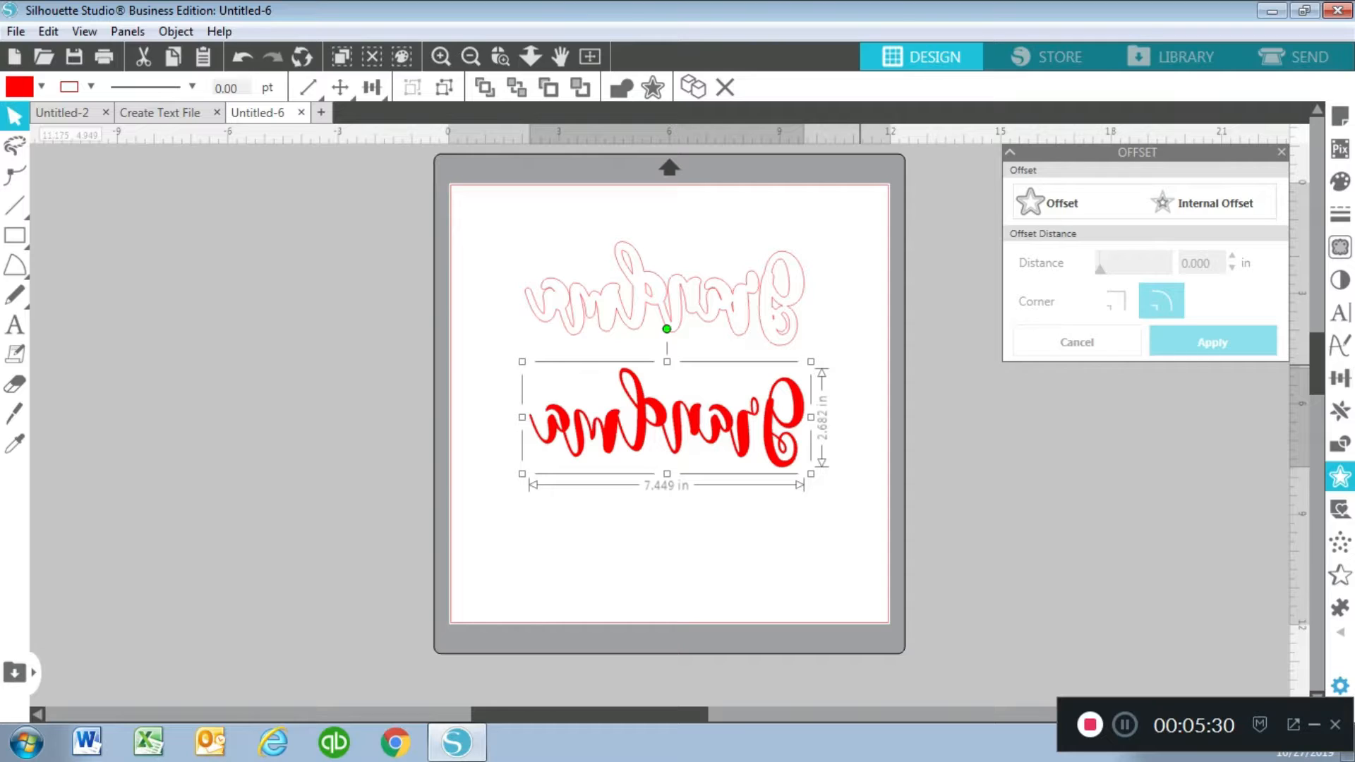
Step: Move the mirrored outline and the mirrored red word into the upper-left area of the mat, one above the other
left_click_drag(684, 304, 626, 261)
left_click_drag(677, 407, 611, 354)
left_click(613, 441)
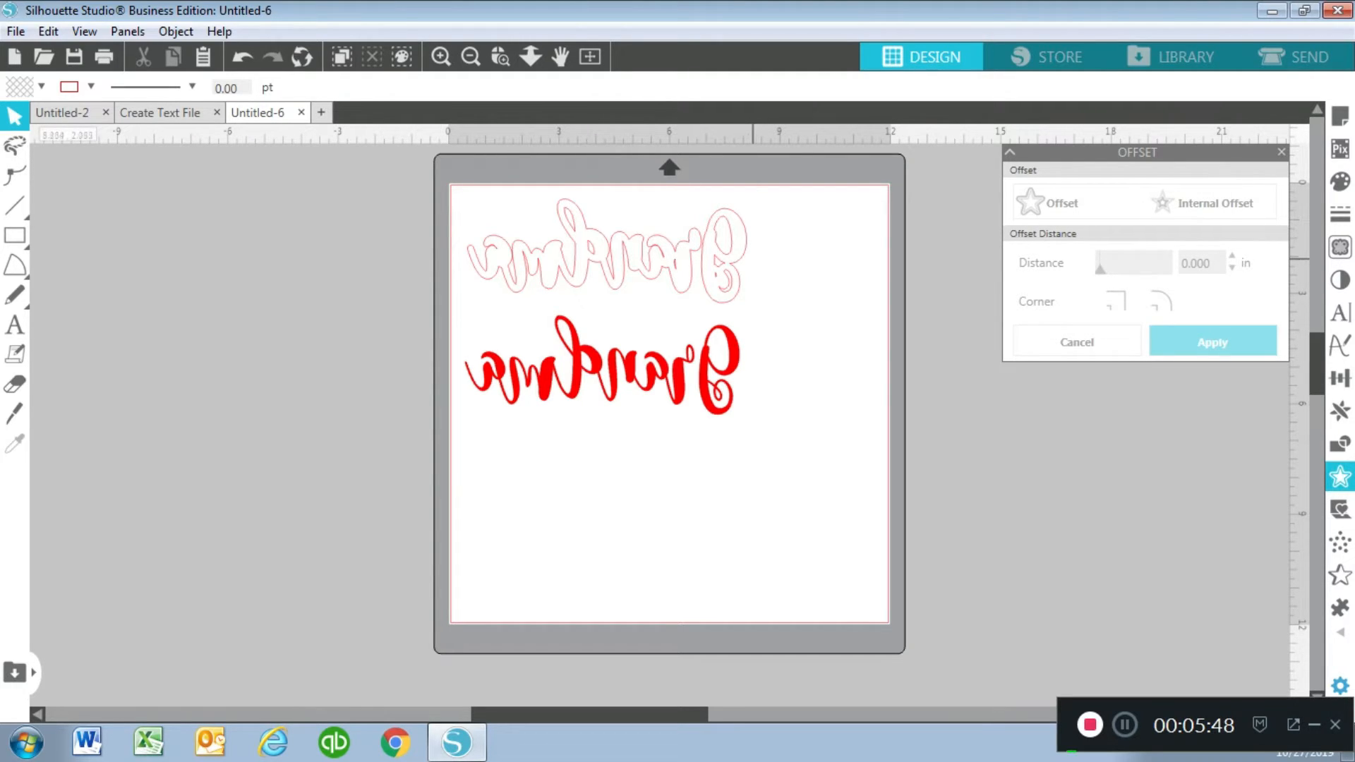
left_click(738, 259)
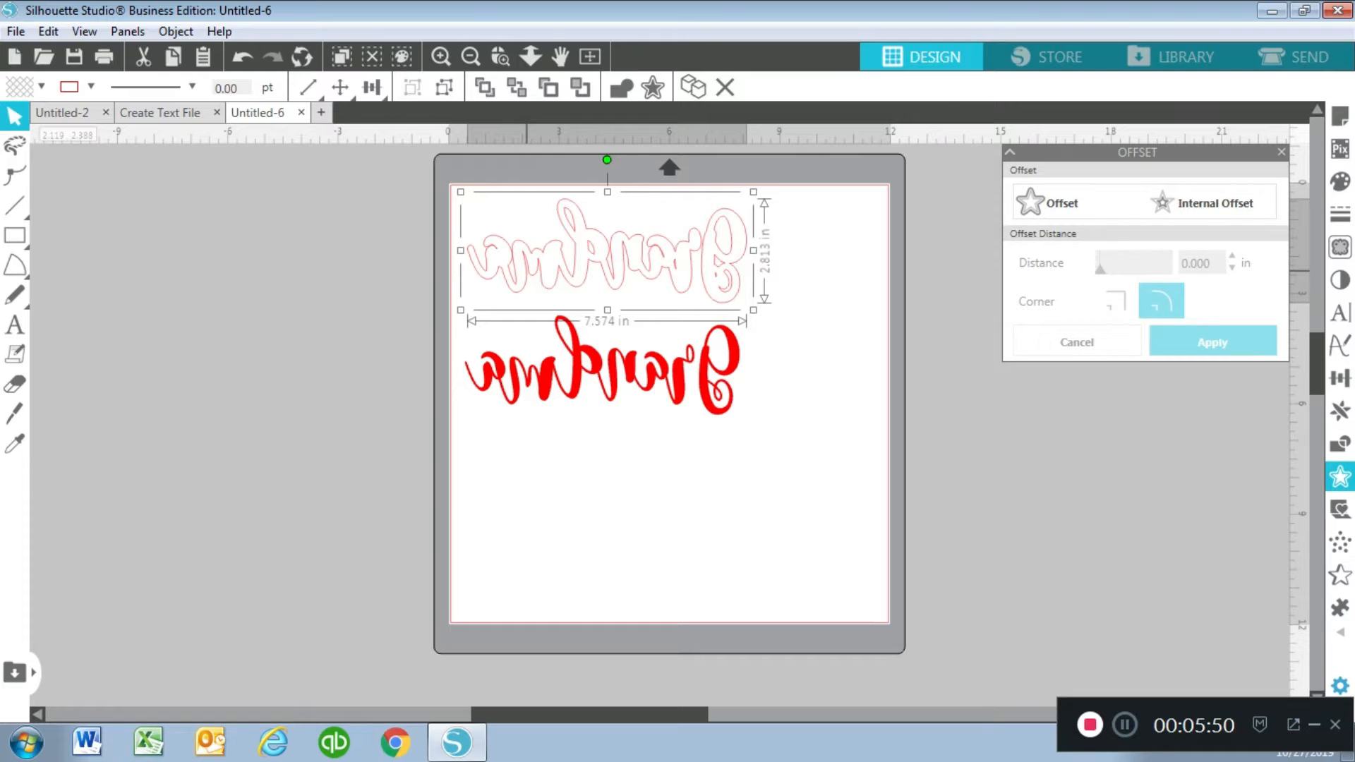
left_click_drag(791, 381, 482, 344)
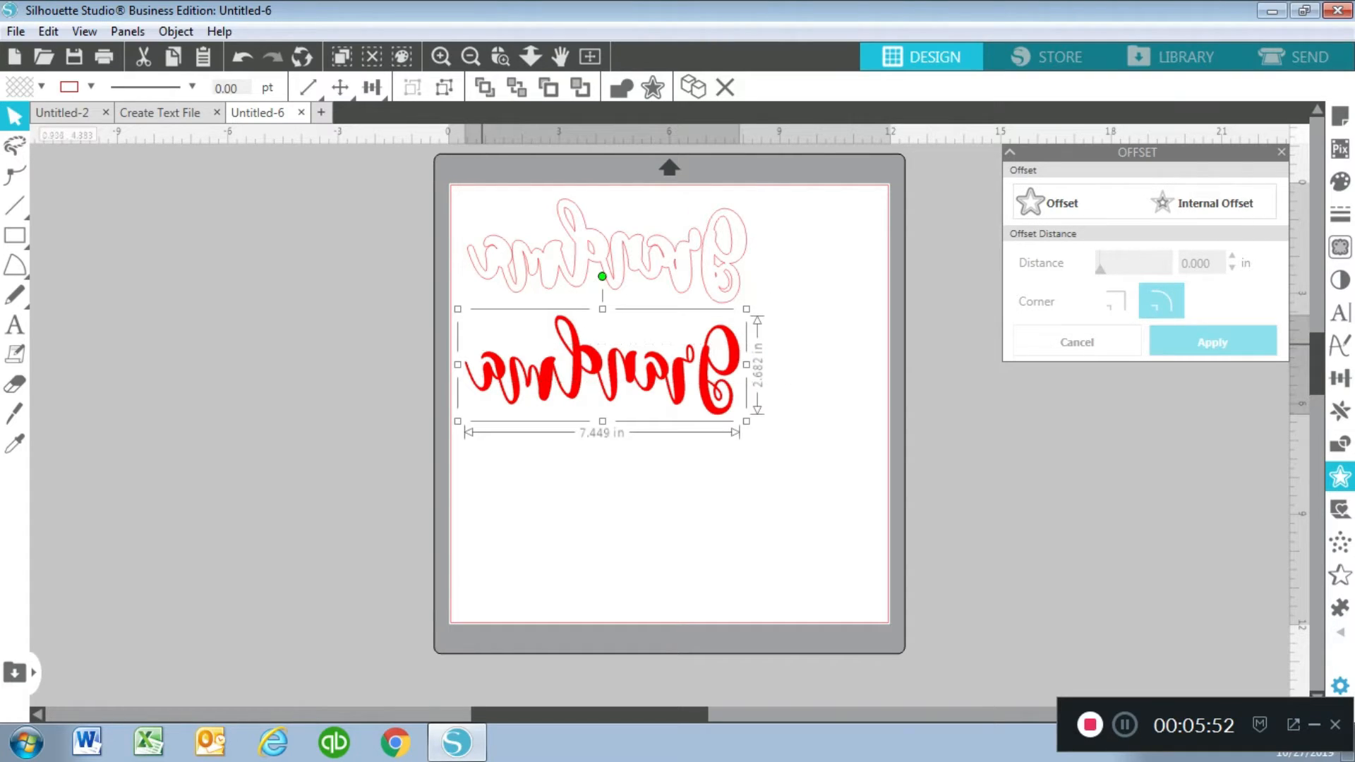